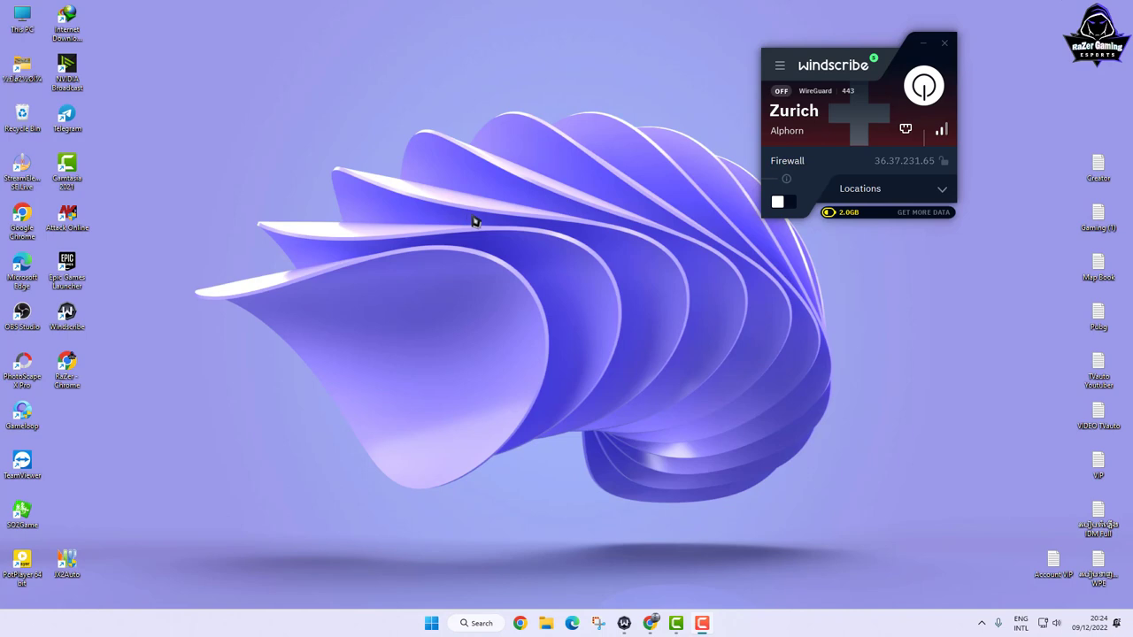
Step: Browse the Windscribe server locations and expand Hong Kong to view its servers, keeping the app window clear of the desktop centre
drag(899, 69, 746, 87)
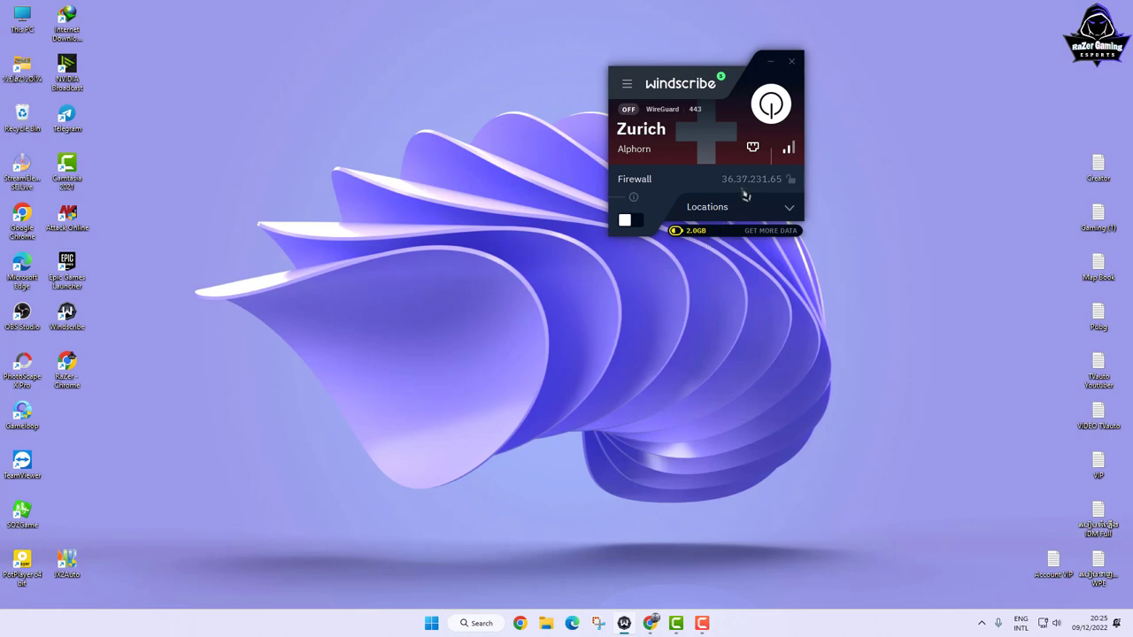
click(792, 207)
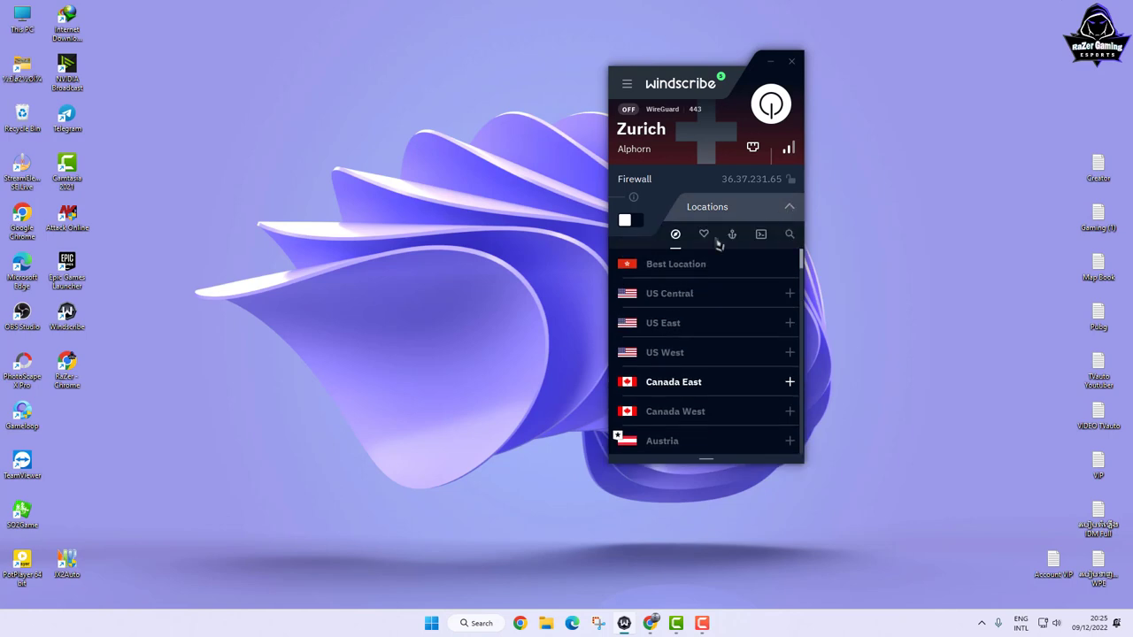
scroll(678, 313, down, 12)
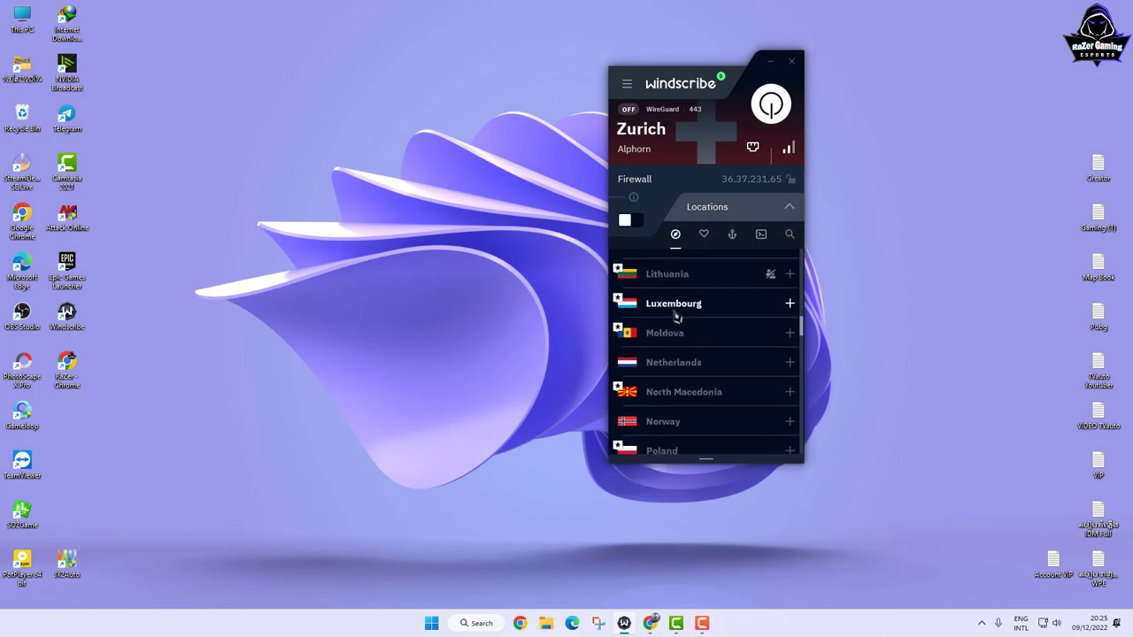
scroll(676, 318, down, 5)
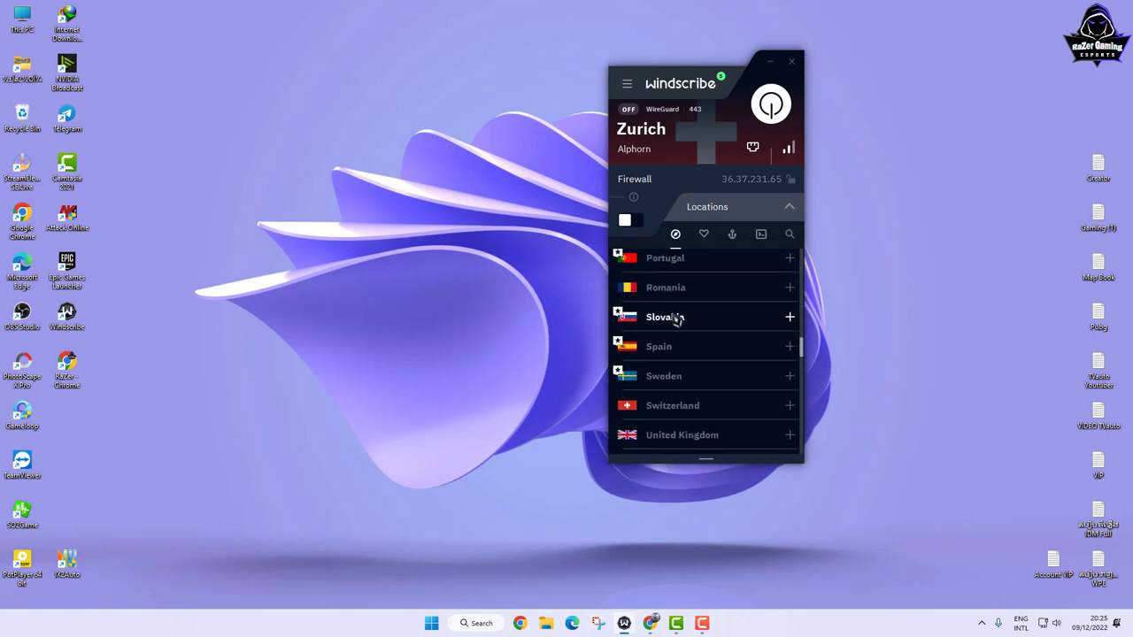
scroll(677, 320, down, 4)
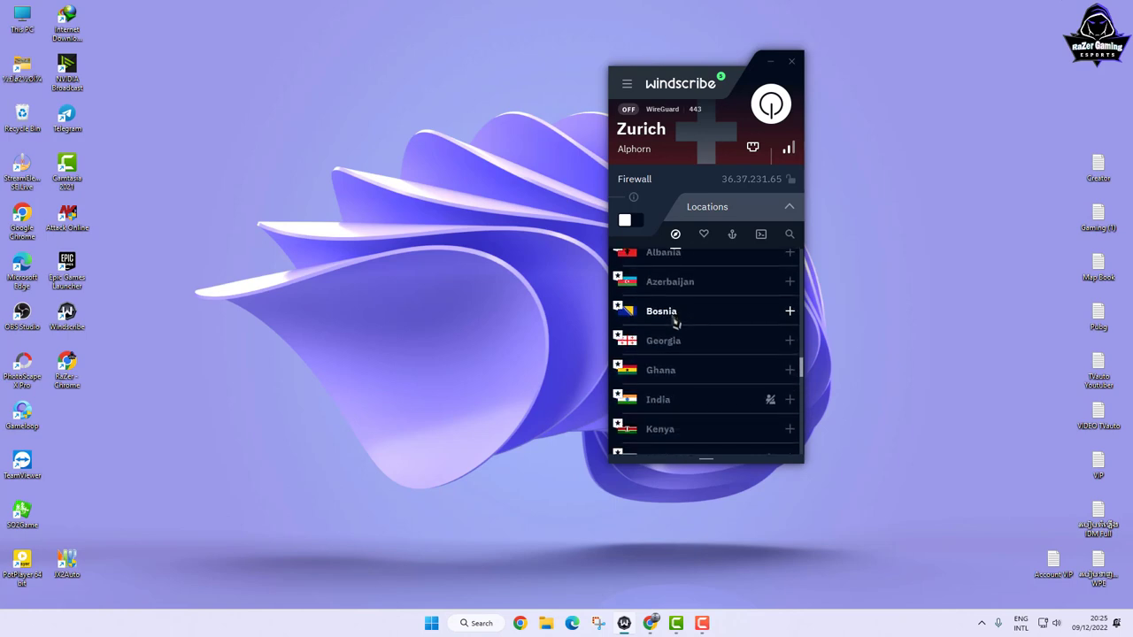
scroll(676, 322, down, 6)
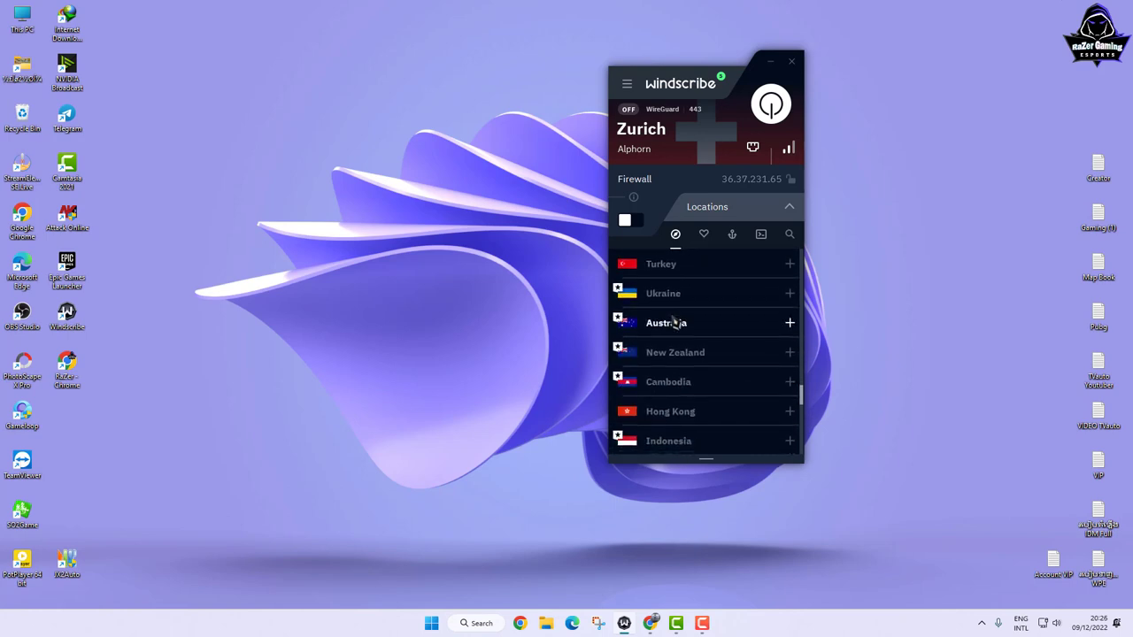
click(682, 411)
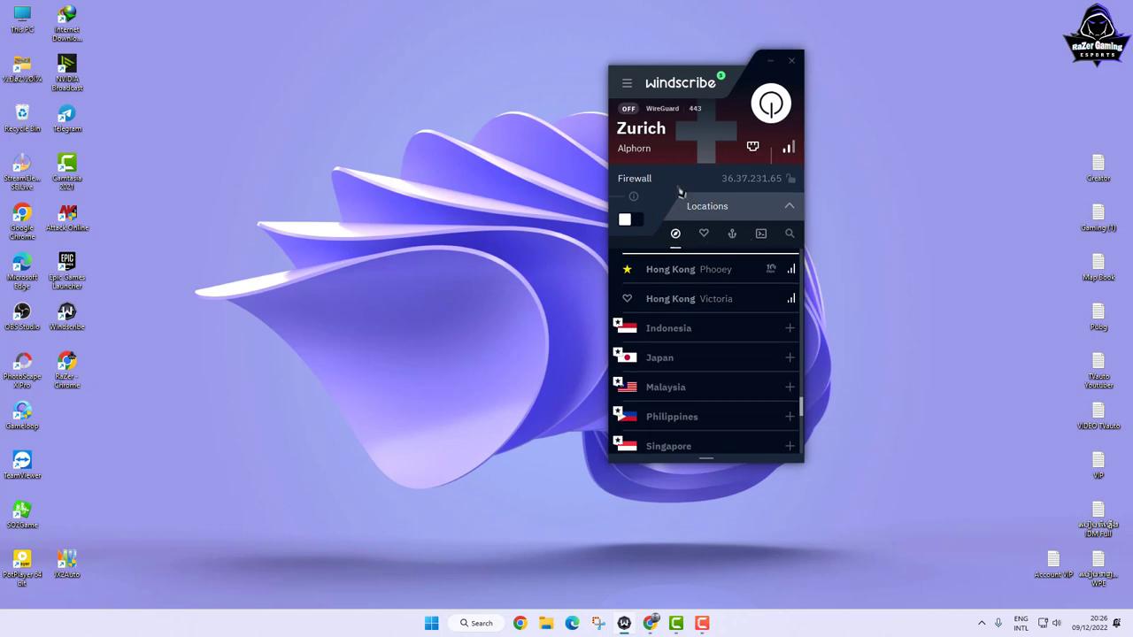
click(791, 207)
drag(748, 85, 1010, 54)
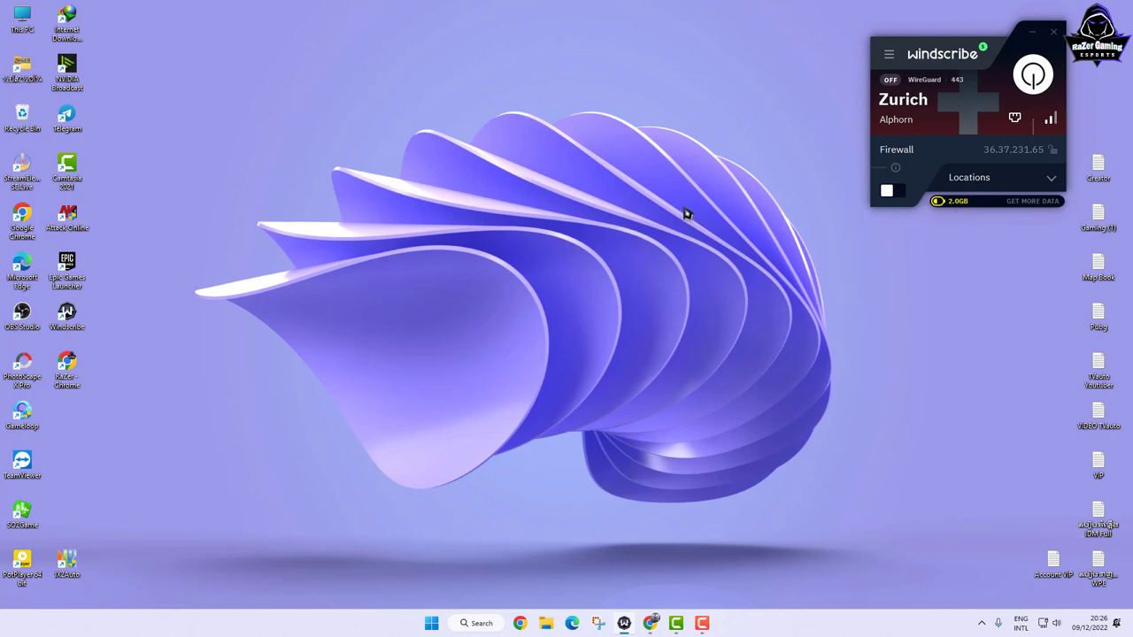
Step: Open Windscribe's upgrade page in a maximized browser through the app's offer for more data, and review the Pro plans
click(1035, 203)
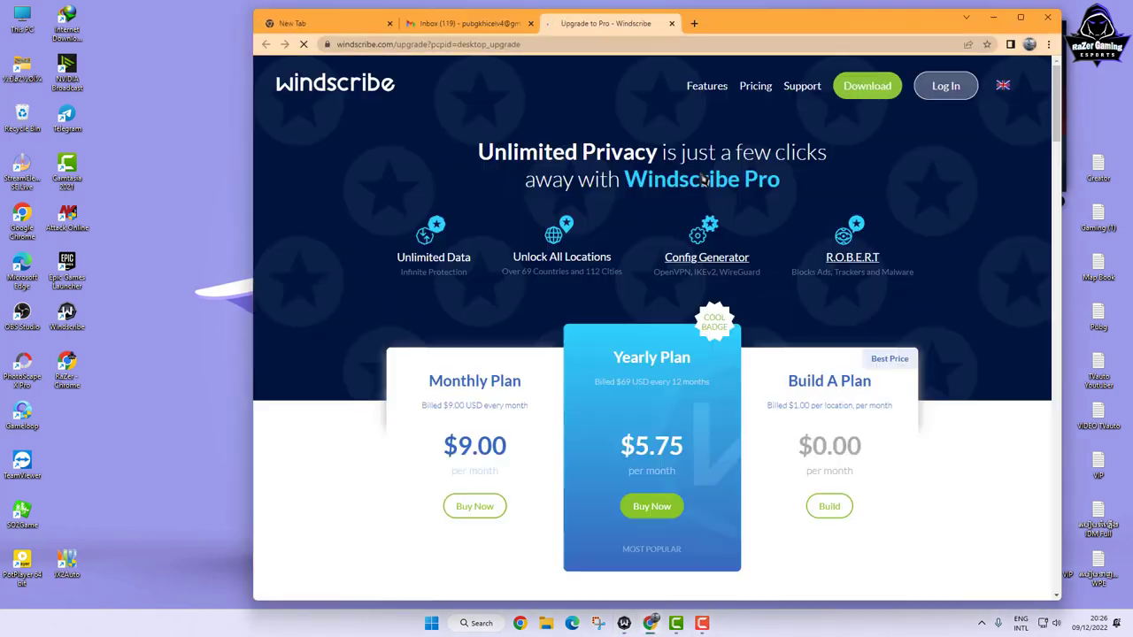
click(1020, 17)
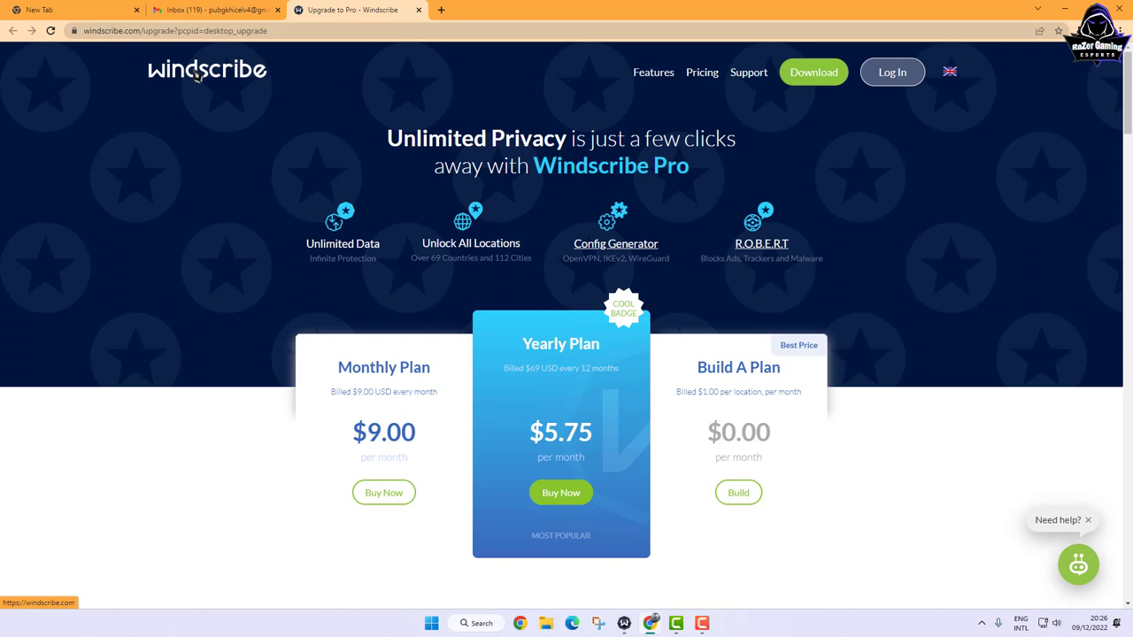
scroll(647, 228, down, 3)
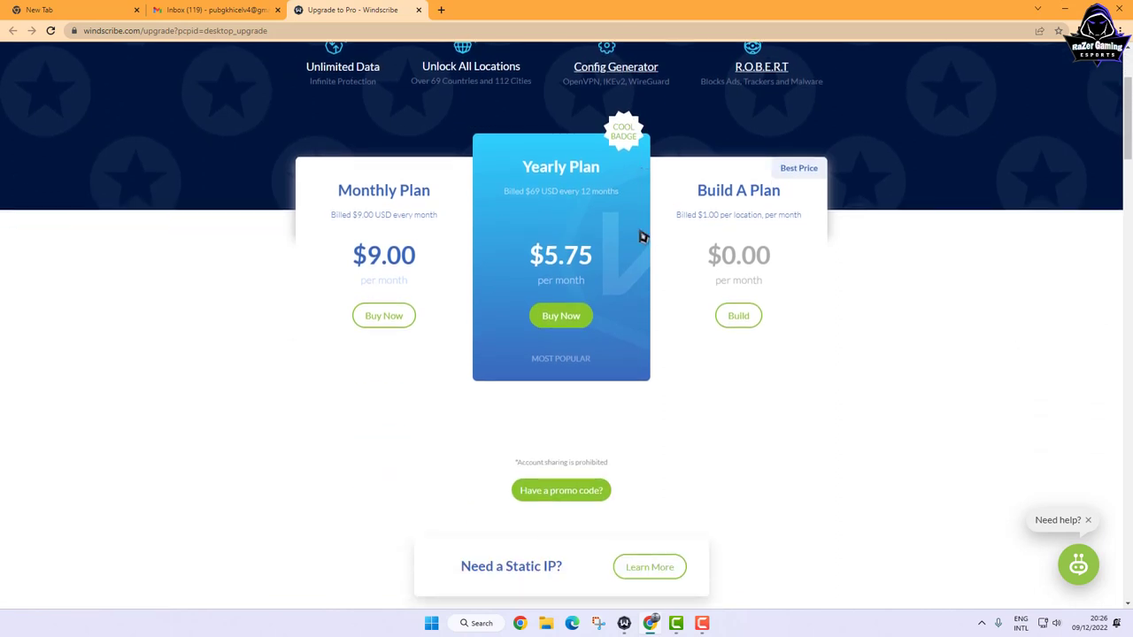
scroll(634, 263, up, 2)
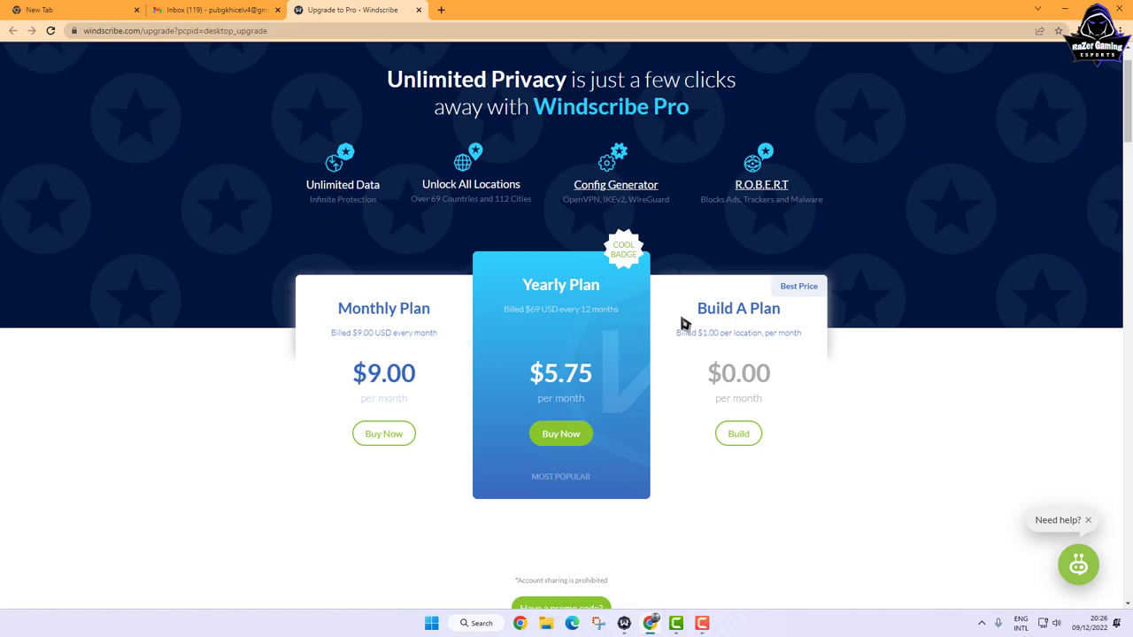
scroll(900, 311, down, 3)
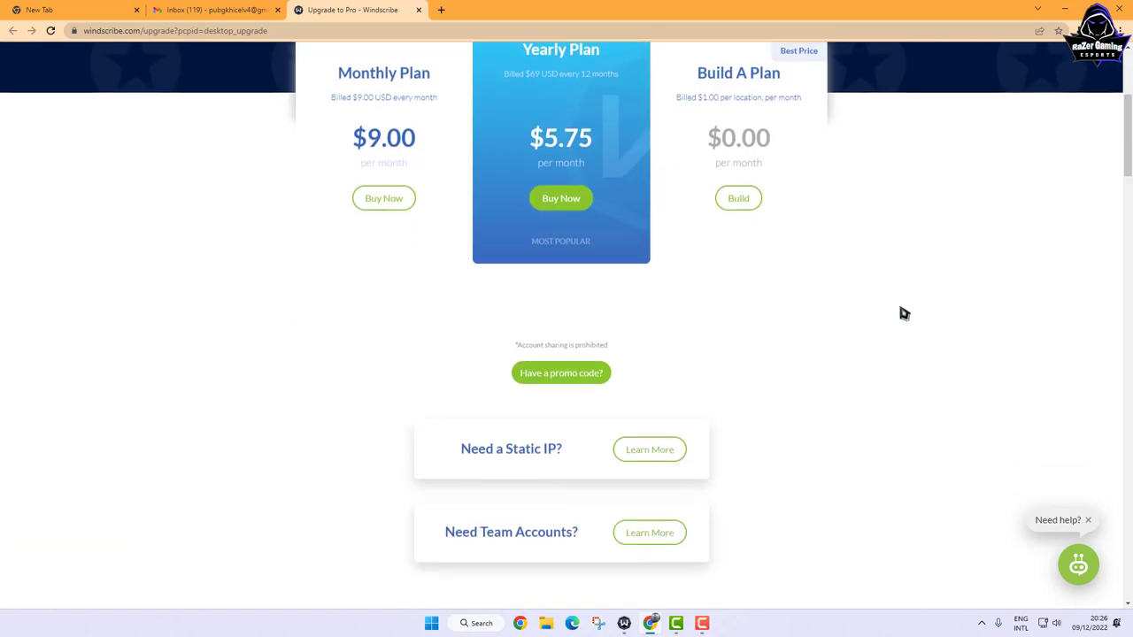
scroll(903, 314, up, 4)
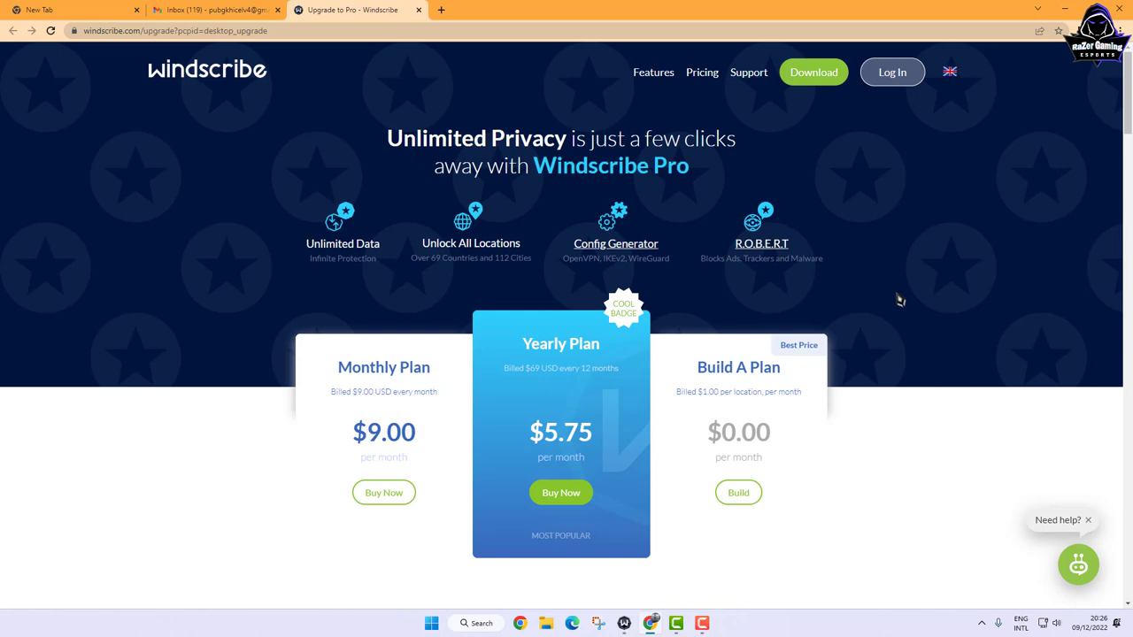
Step: Log in to the Windscribe website with the account username and password, and save the login in the browser
click(892, 73)
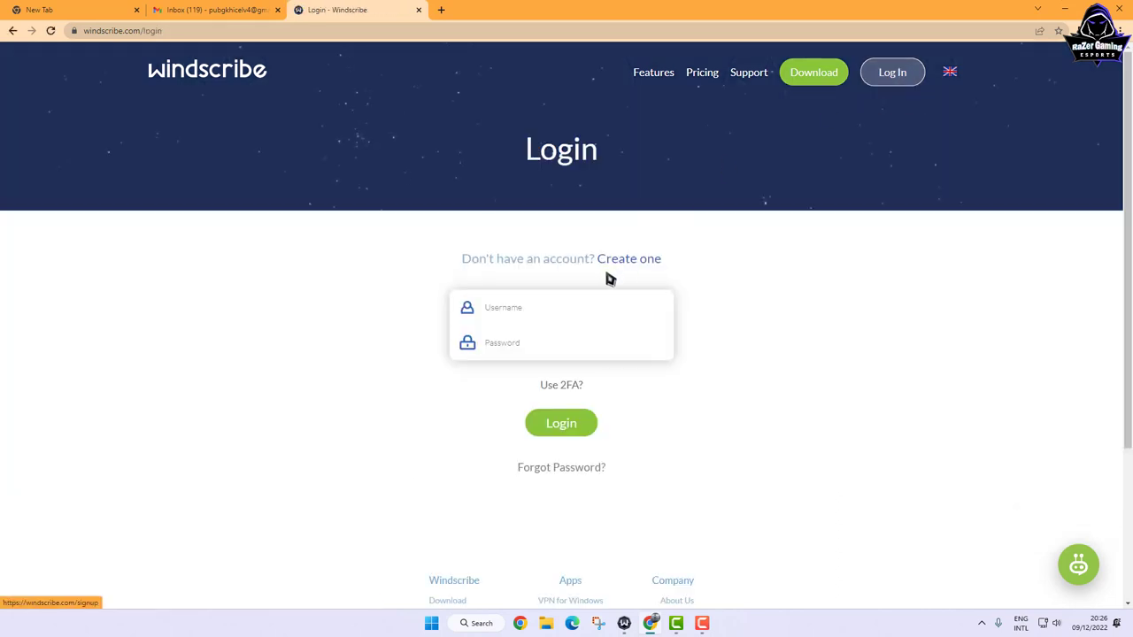
click(540, 312)
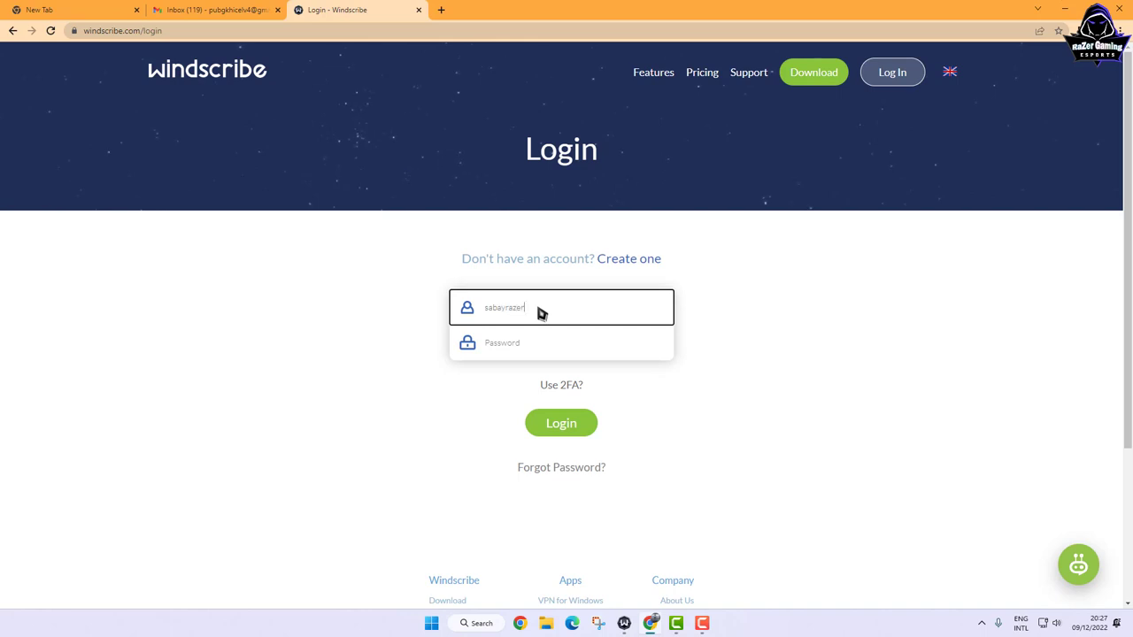
click(512, 349)
text(s)
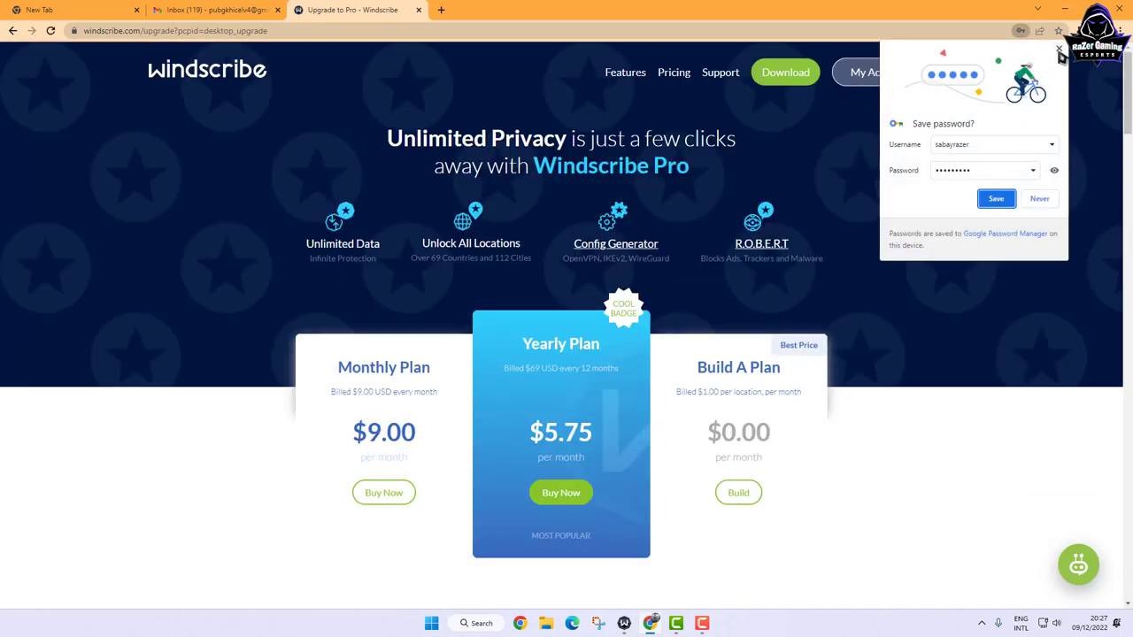
click(998, 196)
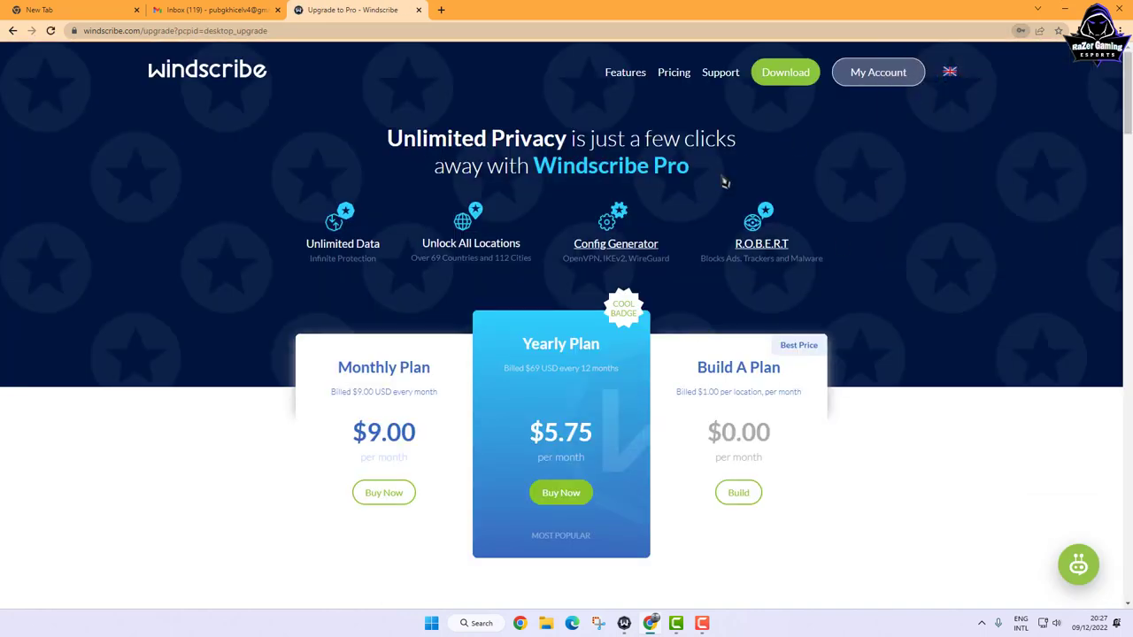
Step: Open the account overview on the Windscribe website and check the username and the other account details
click(895, 79)
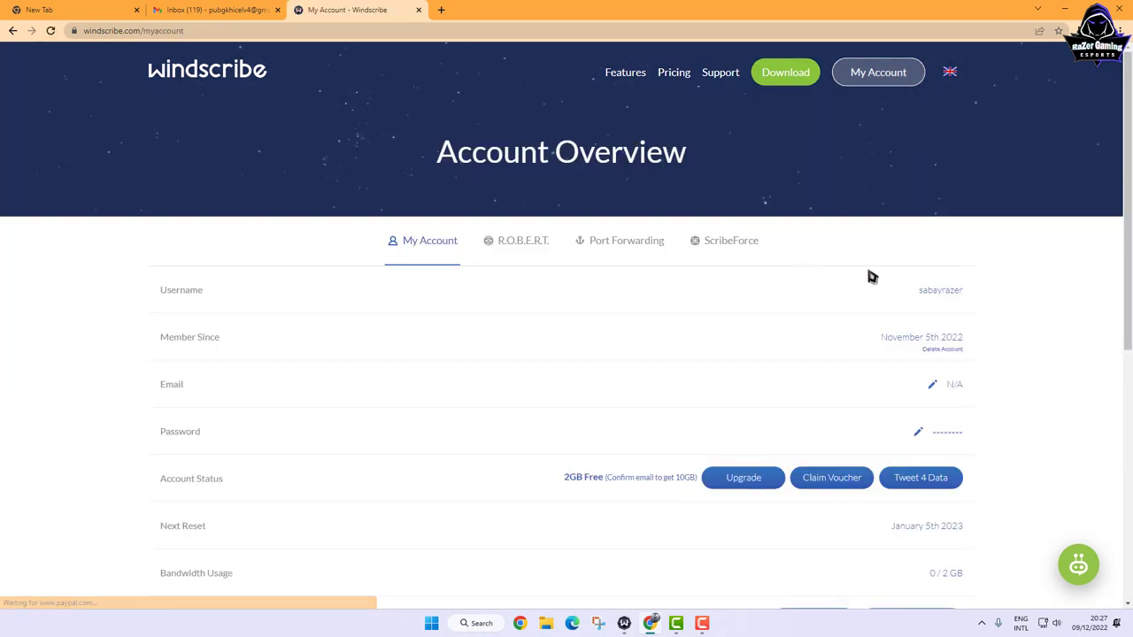
scroll(870, 277, down, 2)
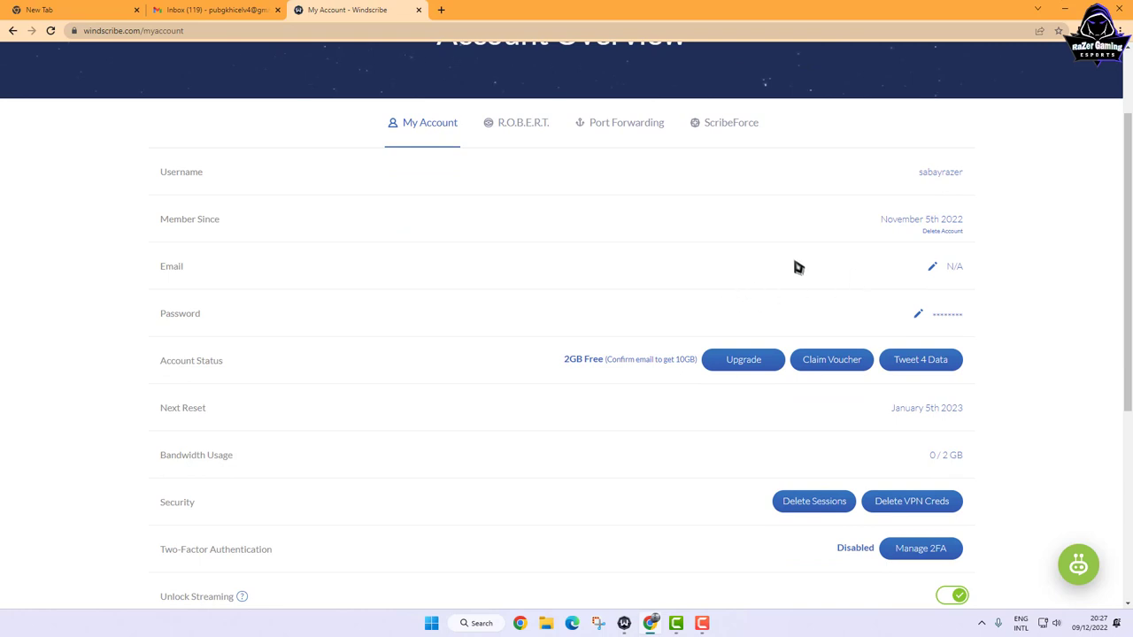
double_click(961, 180)
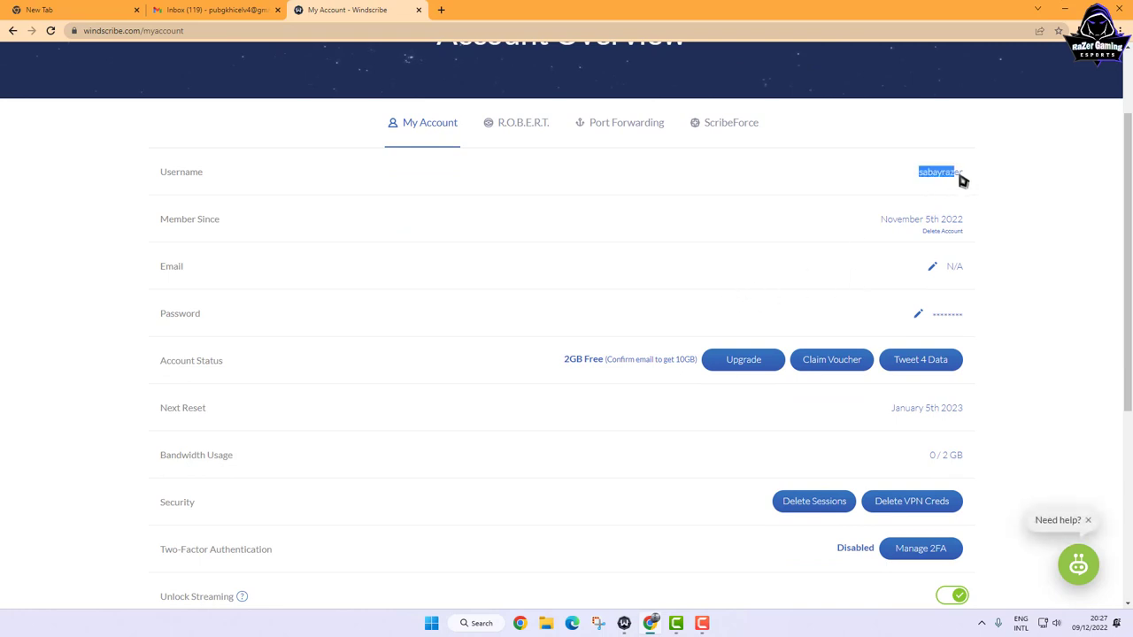
click(968, 180)
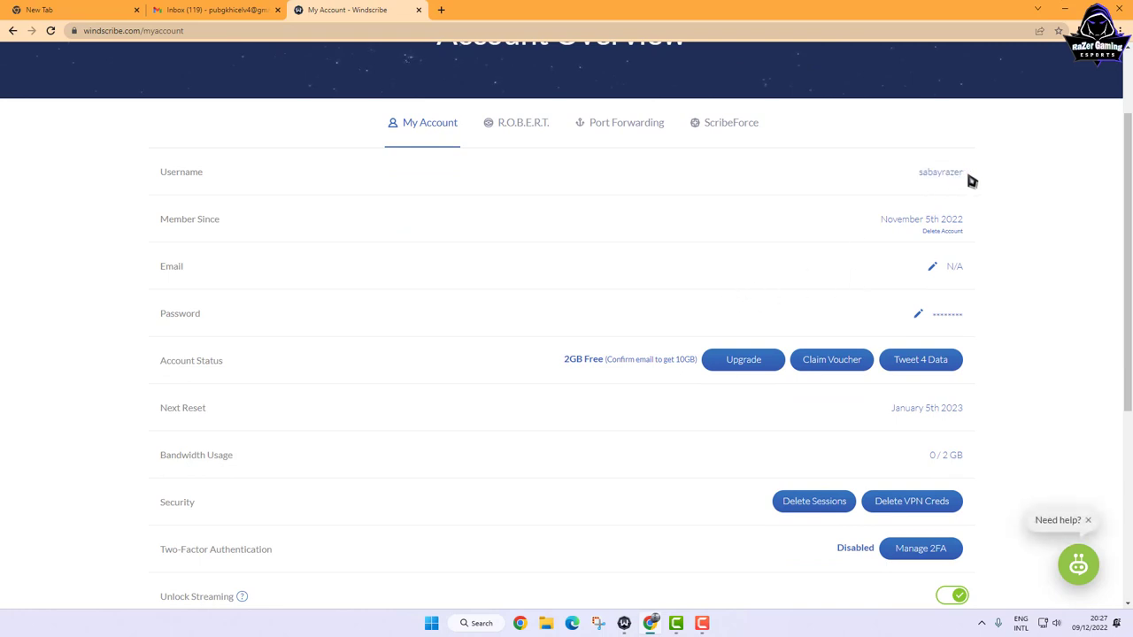
click(624, 623)
click(759, 262)
scroll(296, 331, up, 1)
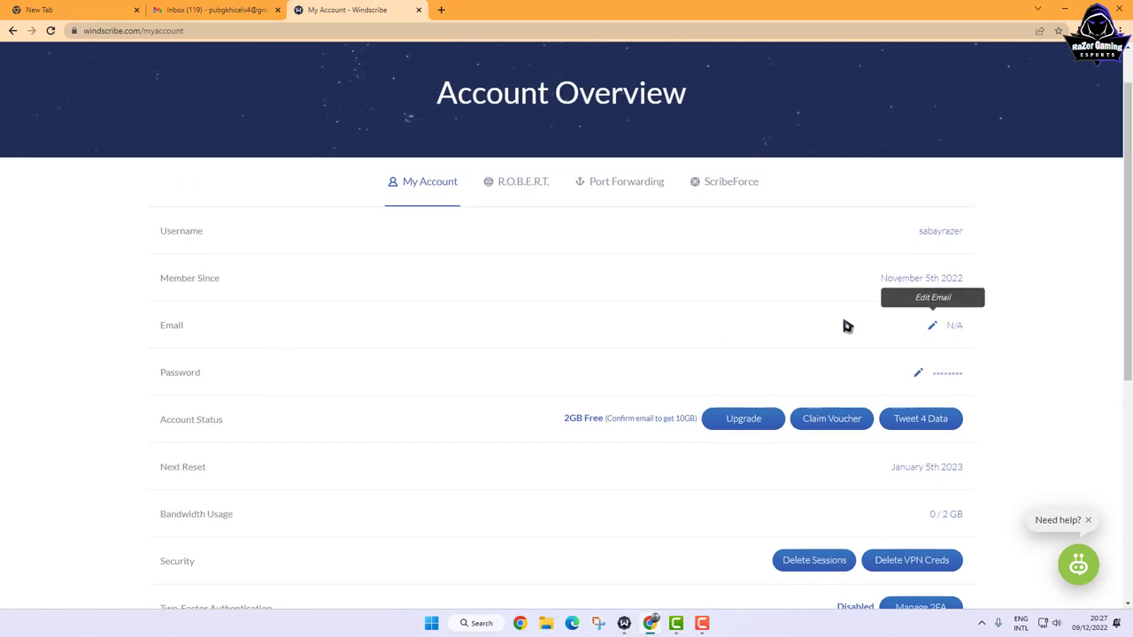
Step: Add an email address to the Windscribe account, authorizing the change with the account password
click(930, 326)
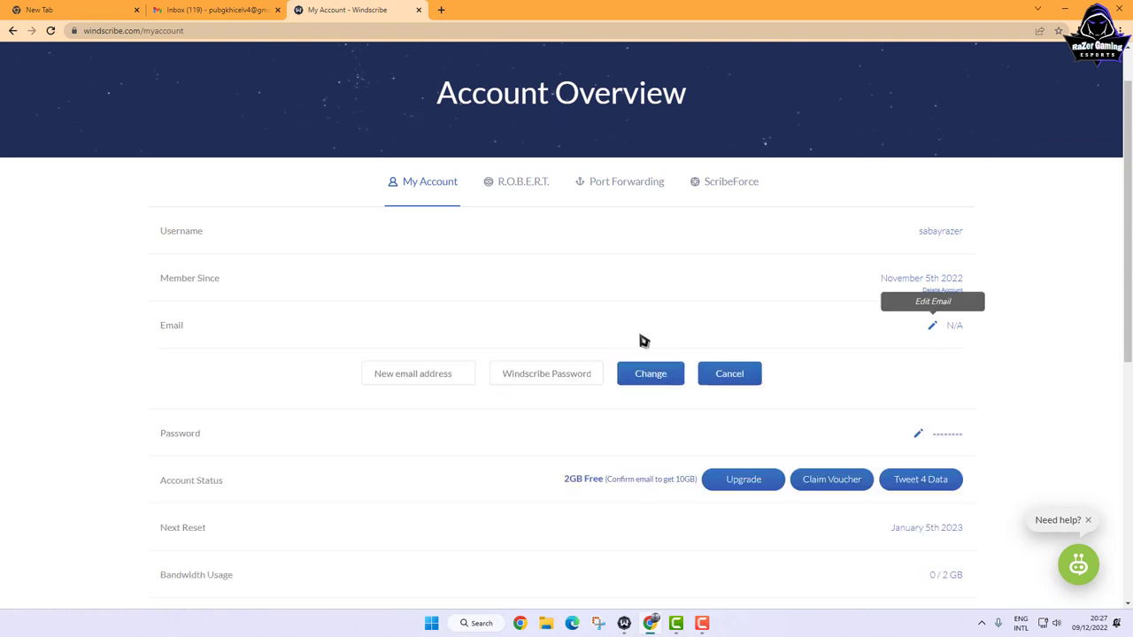
click(423, 381)
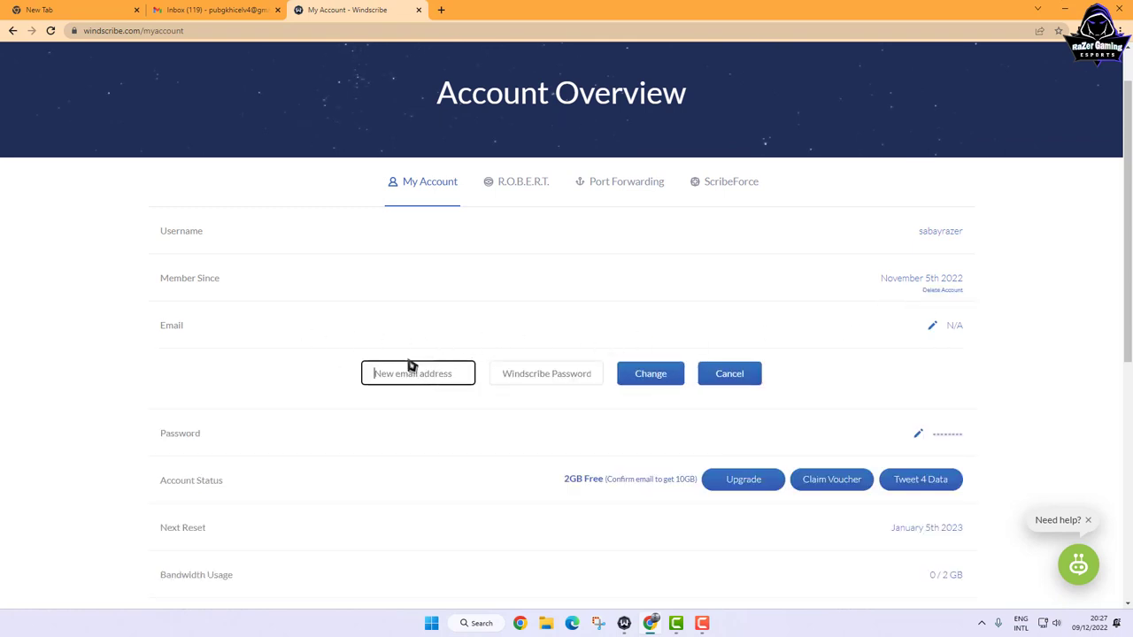
key(ctrl+v)
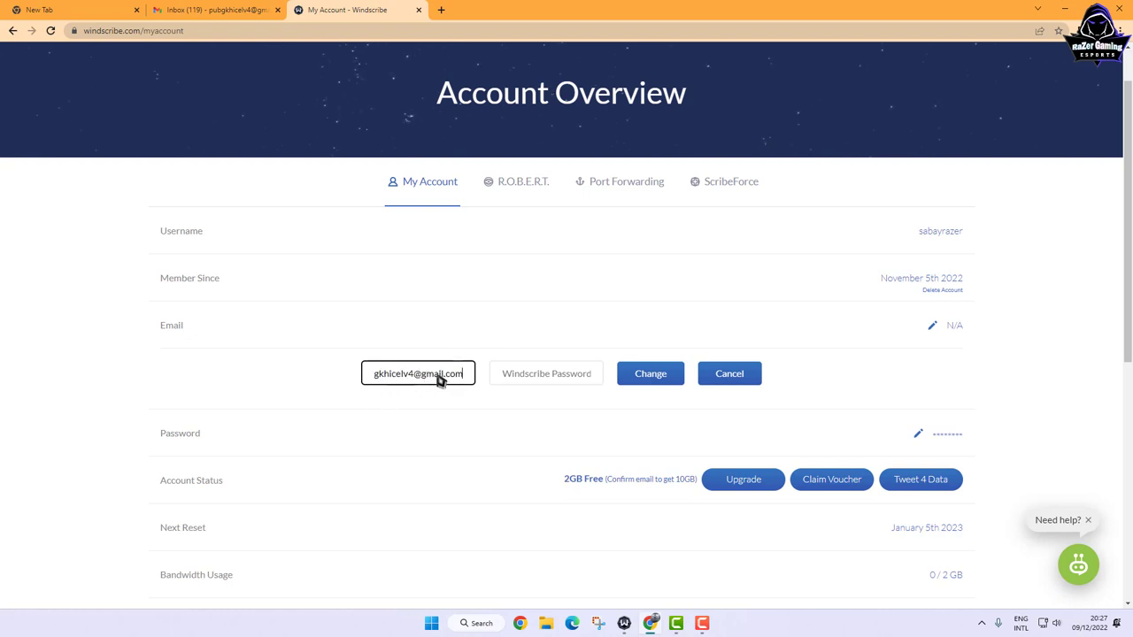
click(528, 381)
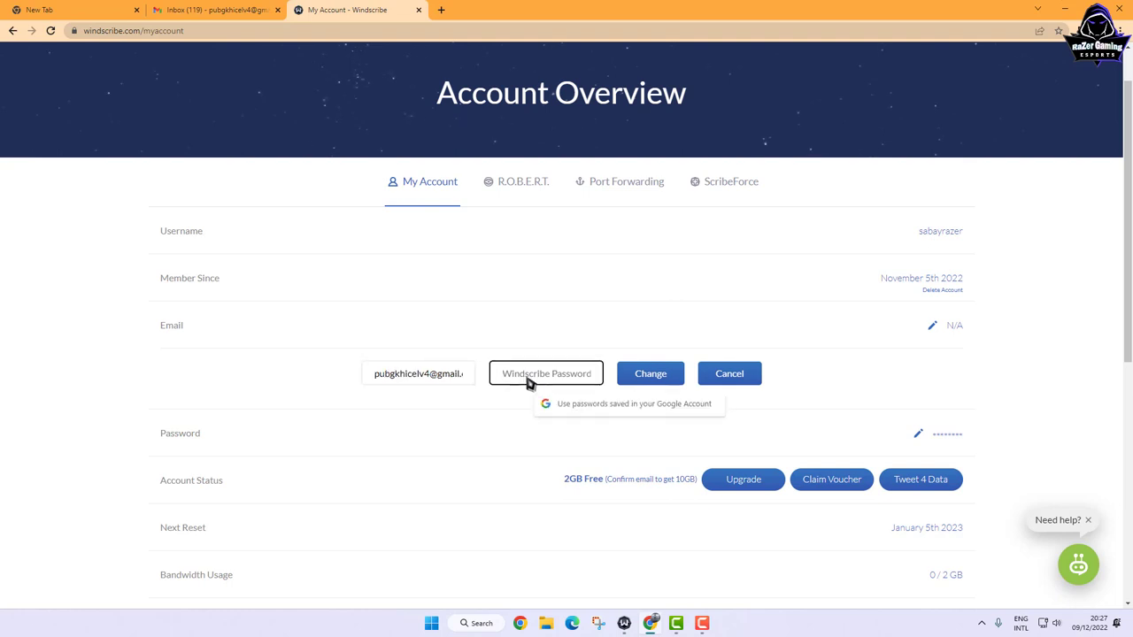
text(•)
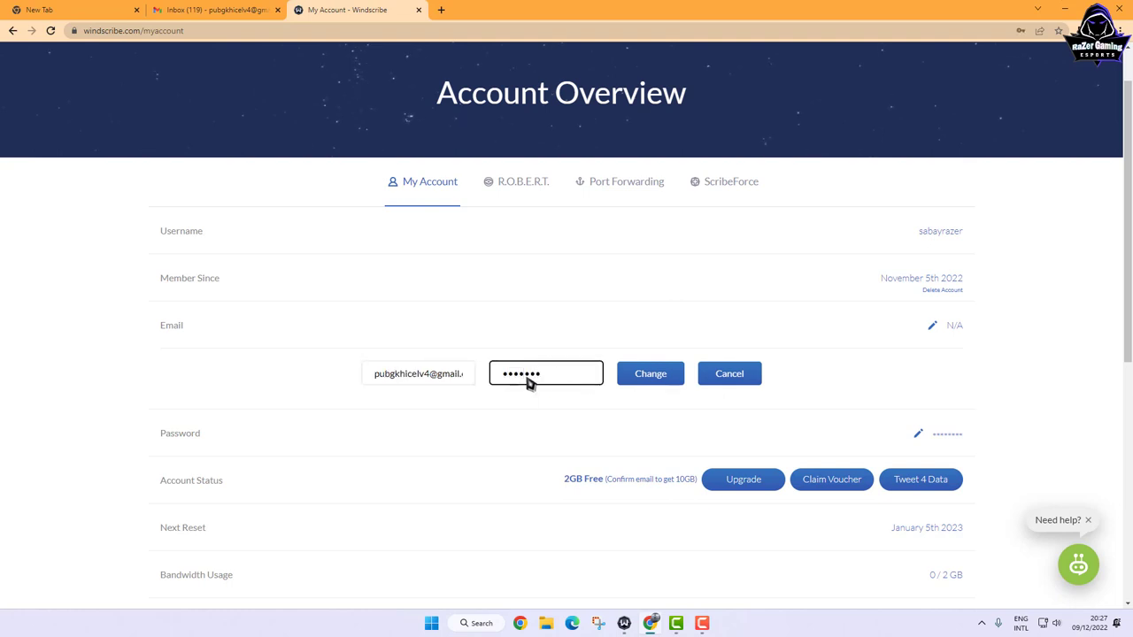
click(622, 376)
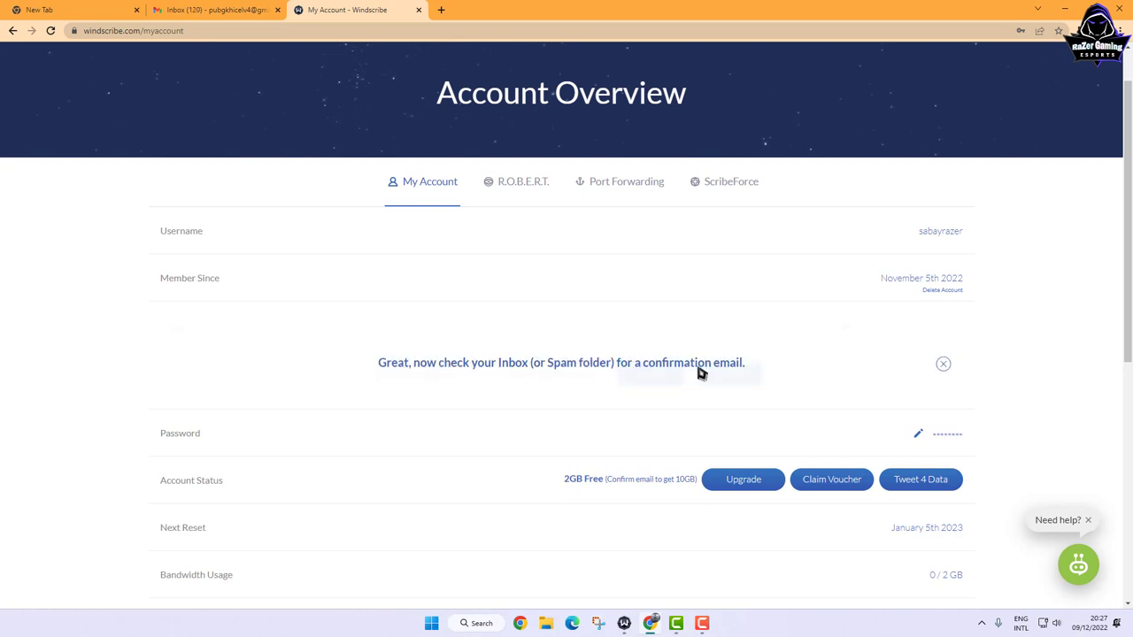
Step: Confirm the email address through Windscribe's "Confirm your email address" message in Gmail, and return to the account overview
click(220, 13)
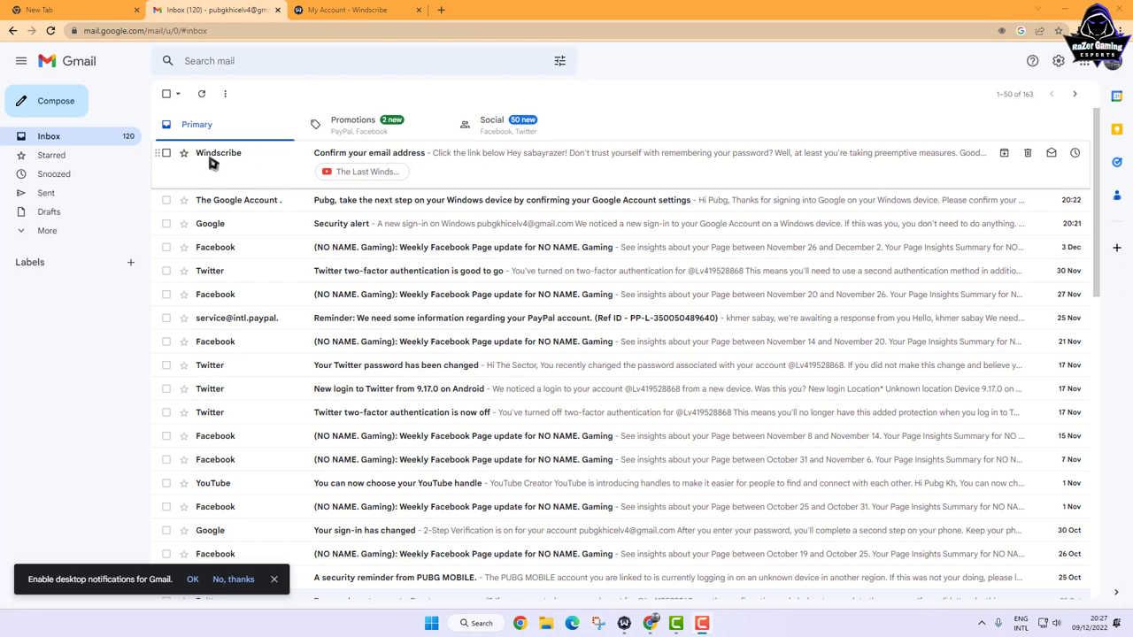
click(371, 154)
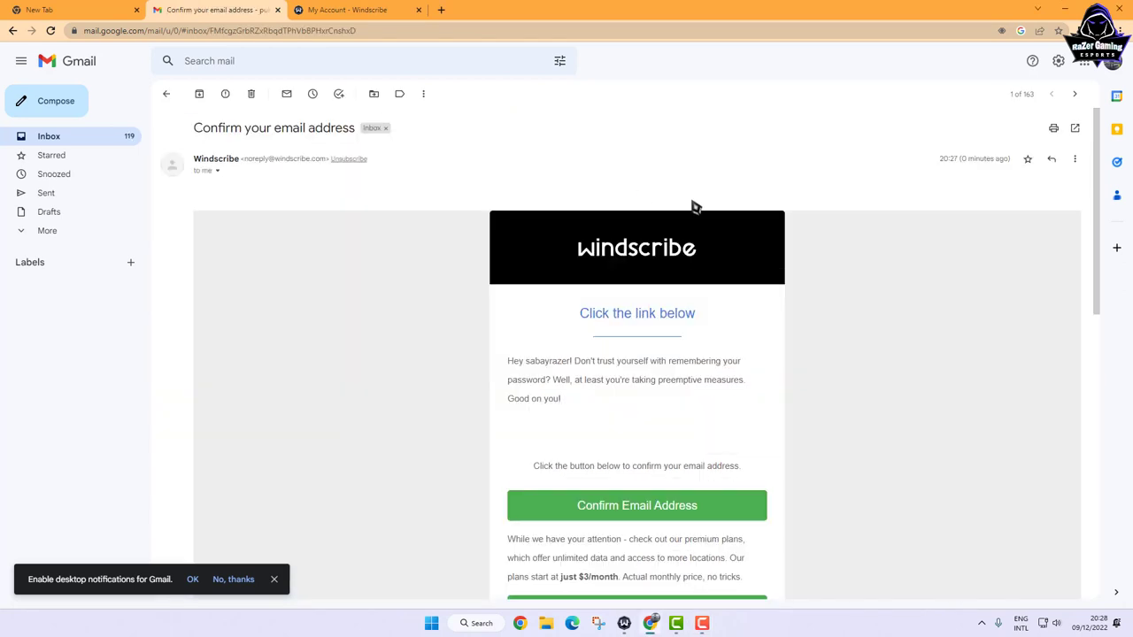
scroll(788, 285, down, 5)
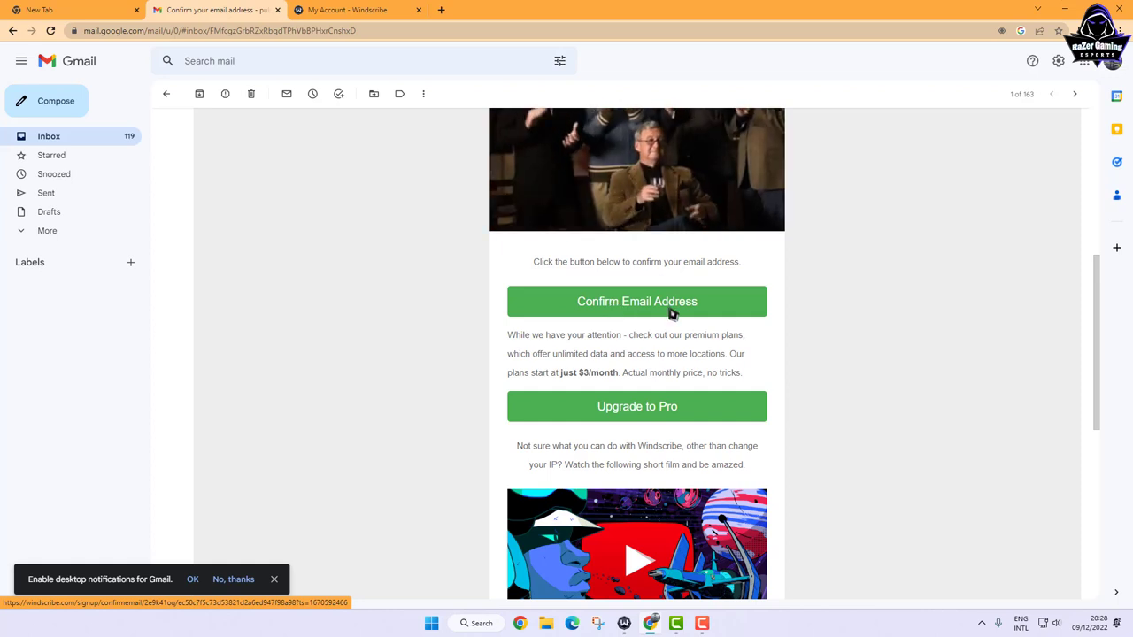
click(367, 16)
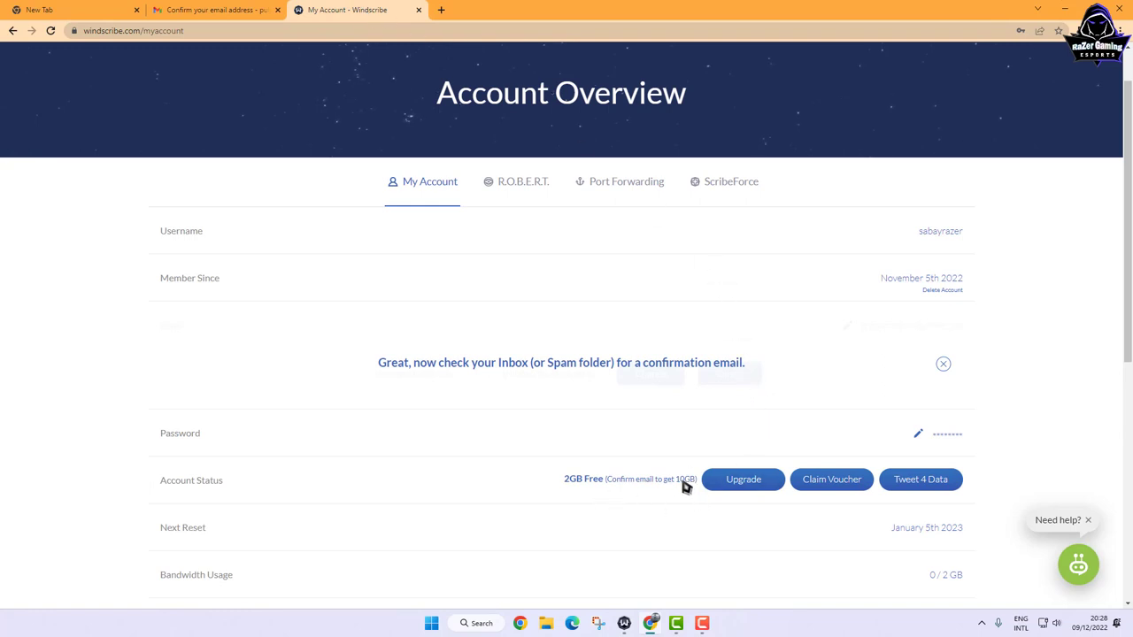
click(257, 11)
click(655, 301)
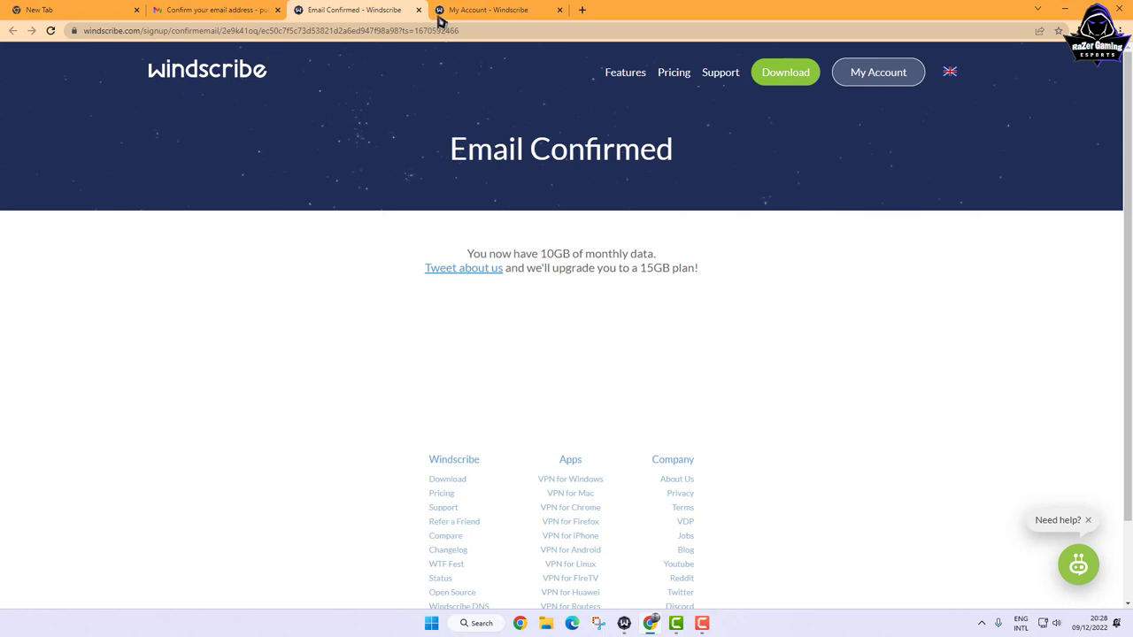
click(483, 15)
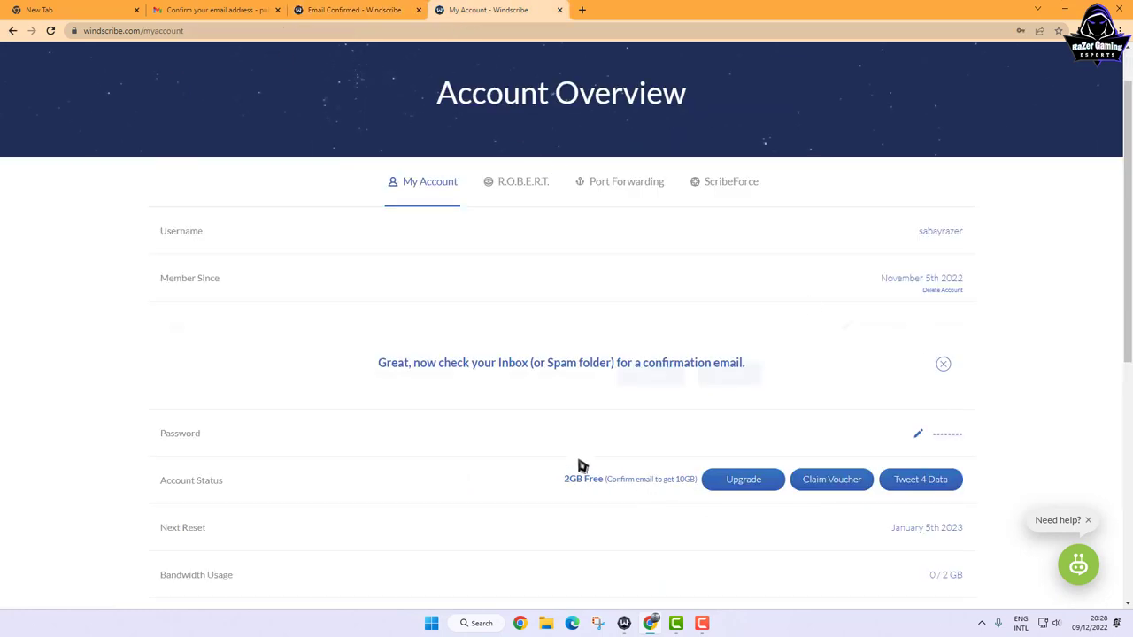
Step: Reload the Windscribe account overview and check the account status and bandwidth allowance
click(51, 31)
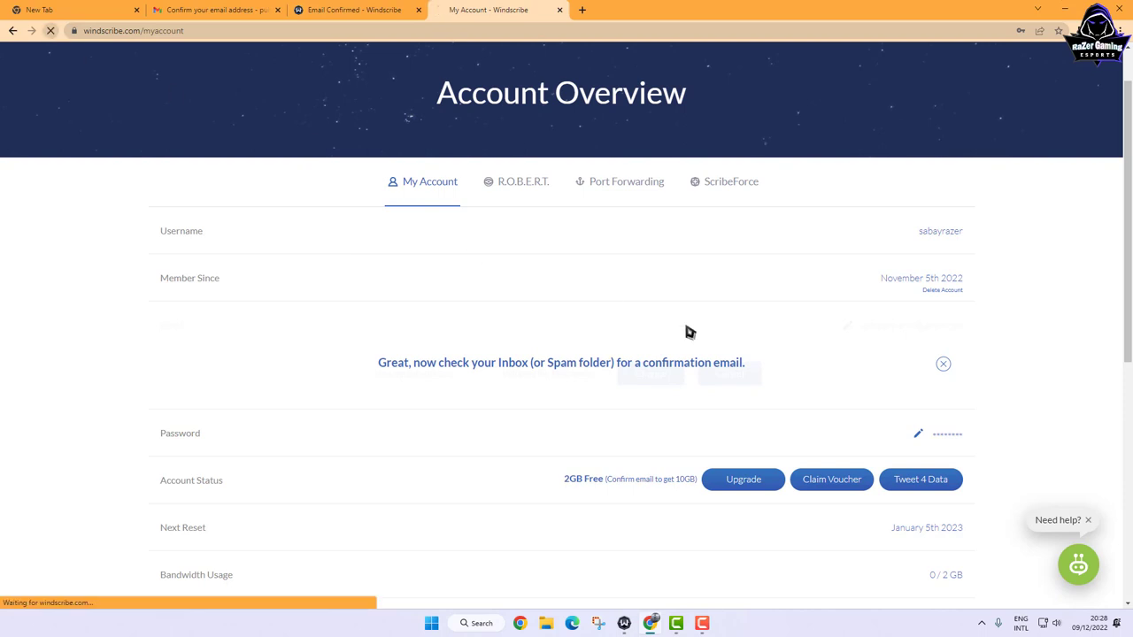
scroll(678, 317, down, 2)
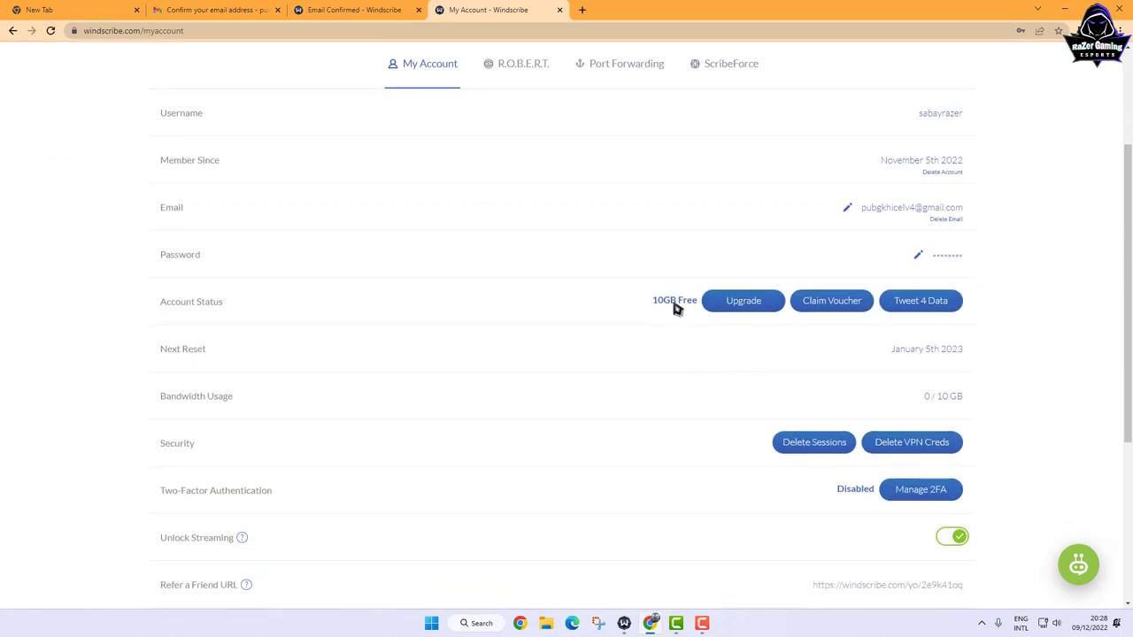
Step: Minimize the browser, quit the Windscribe desktop app and start it again from the desktop
click(1066, 12)
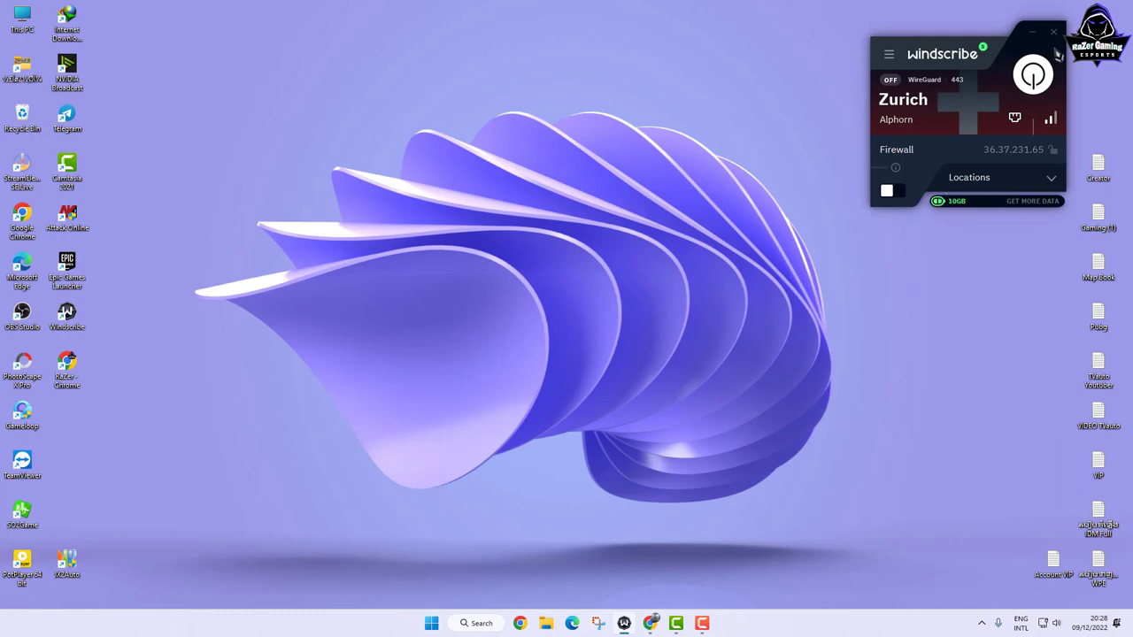
click(1054, 33)
click(969, 162)
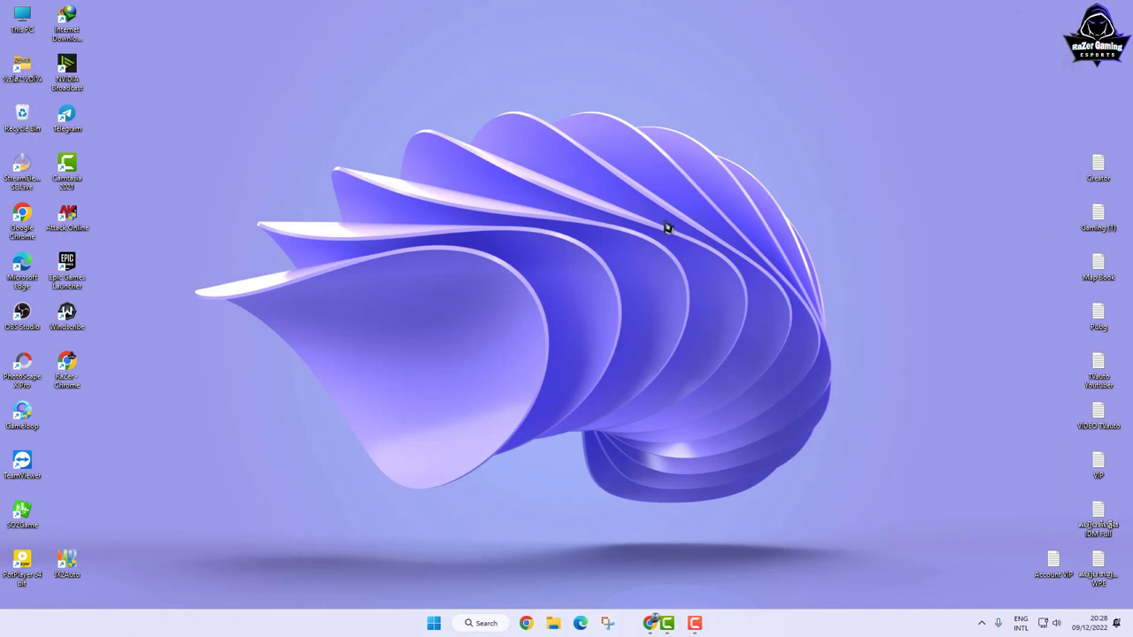
click(73, 323)
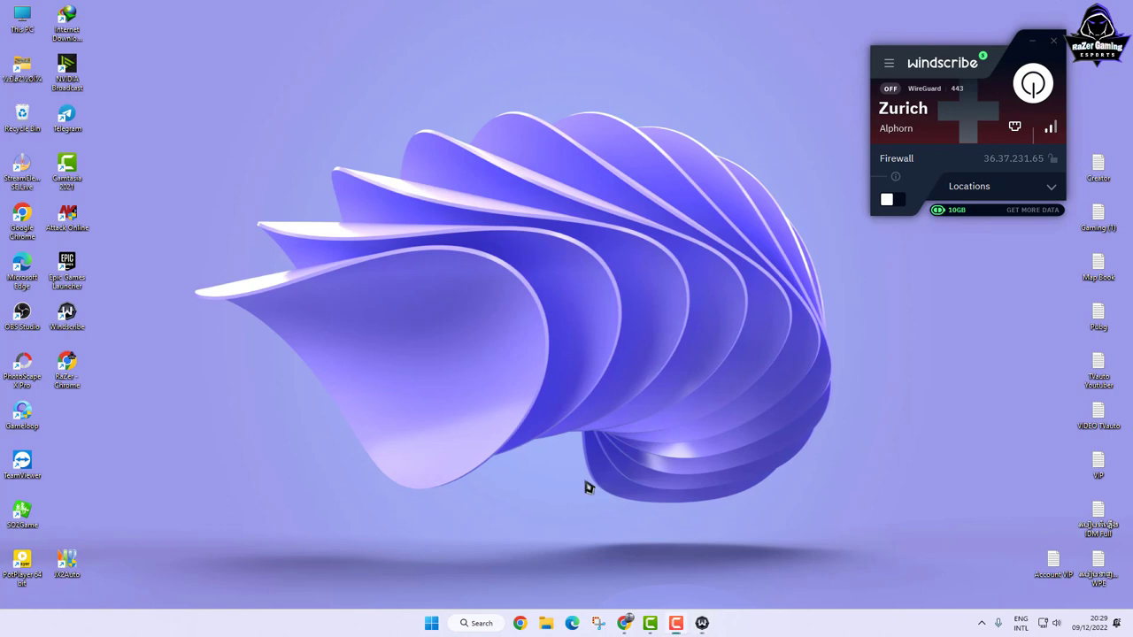
click(627, 624)
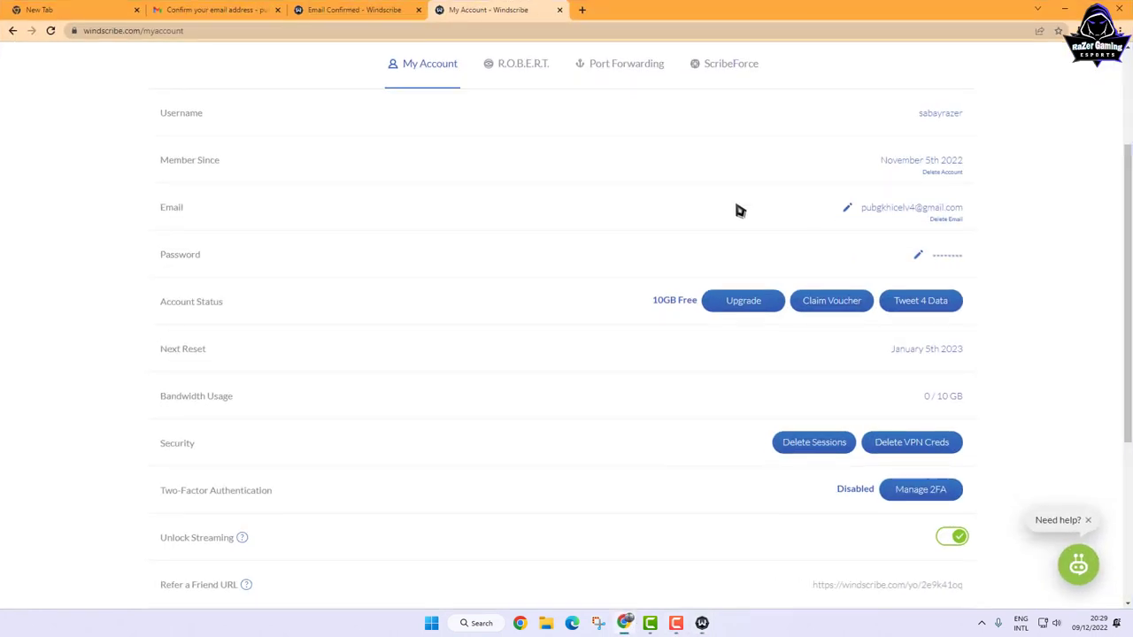
click(581, 10)
click(488, 235)
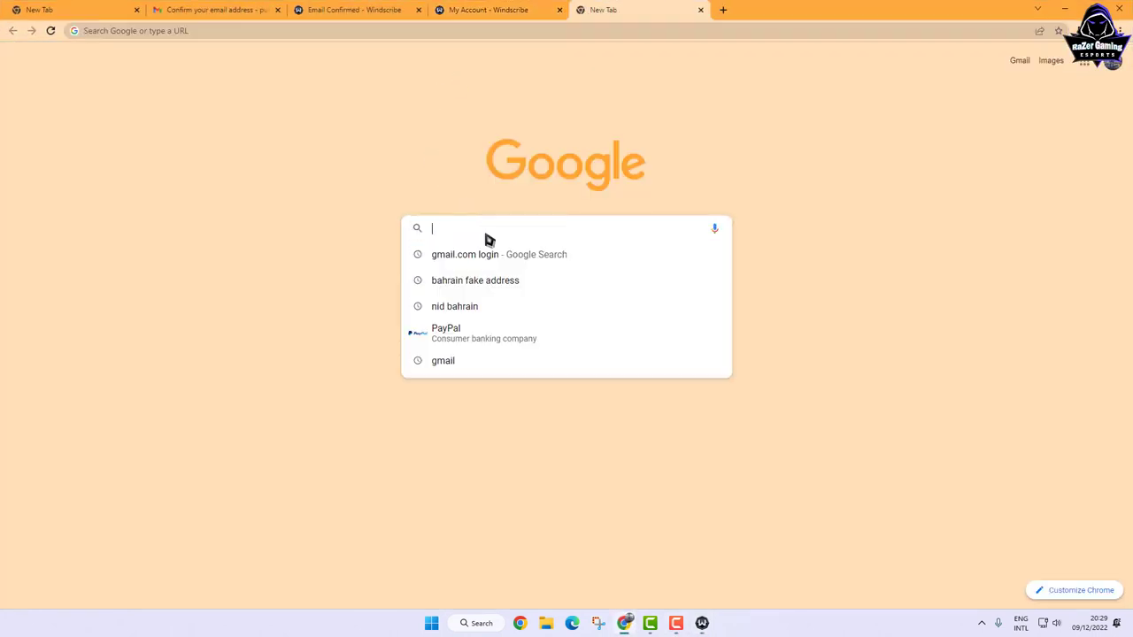
text(https://www.newcoupons.info/)
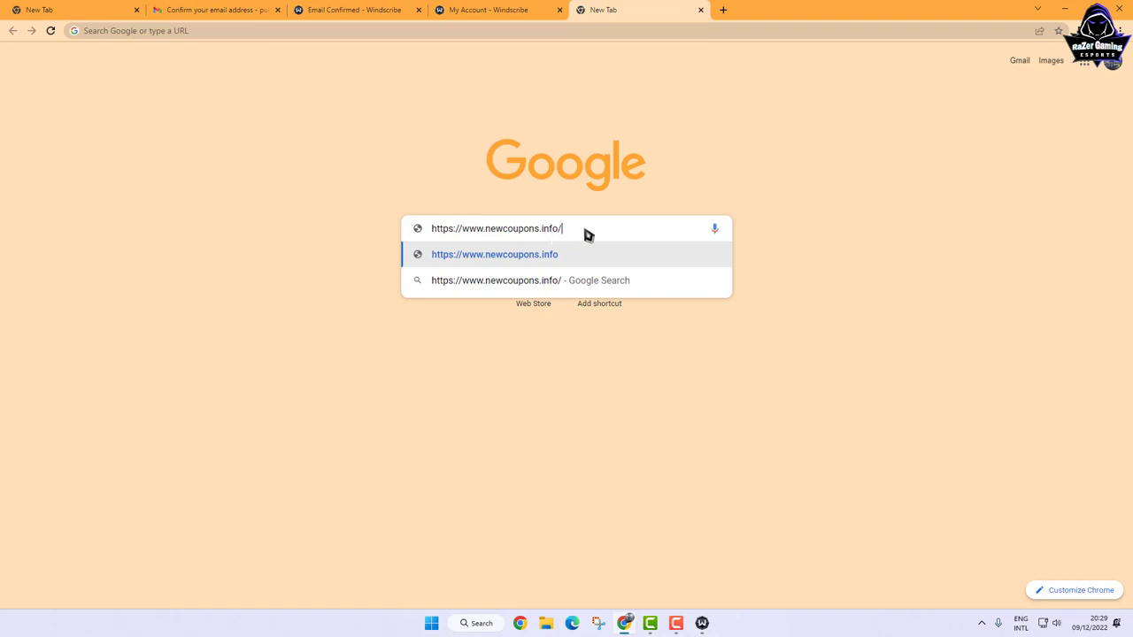
key(Return)
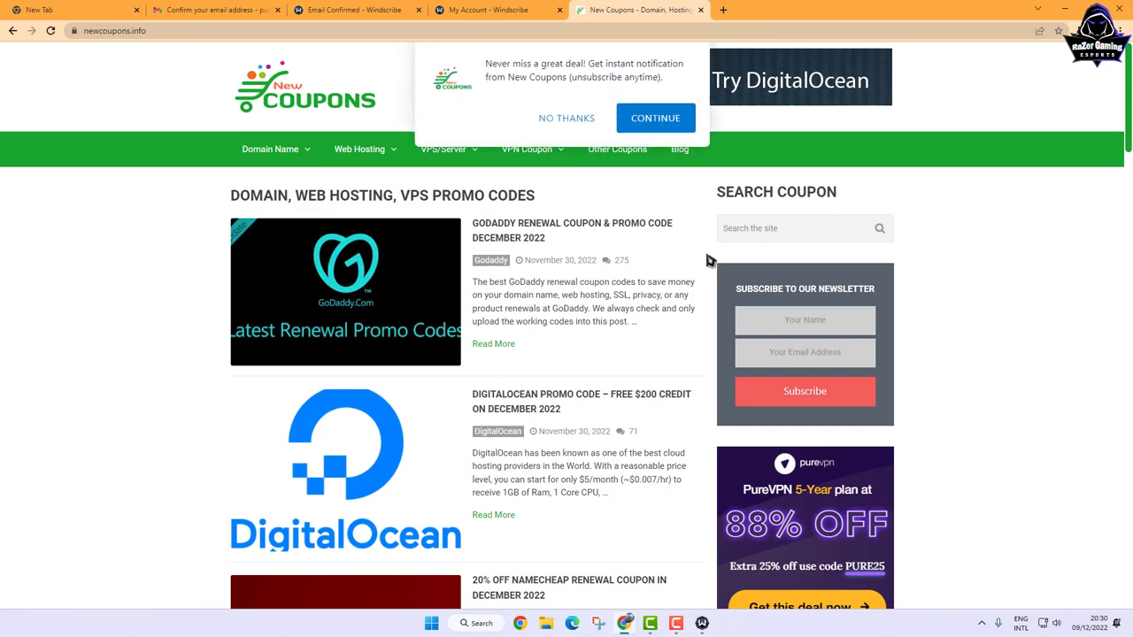
scroll(548, 296, down, 3)
scroll(622, 301, up, 3)
click(575, 128)
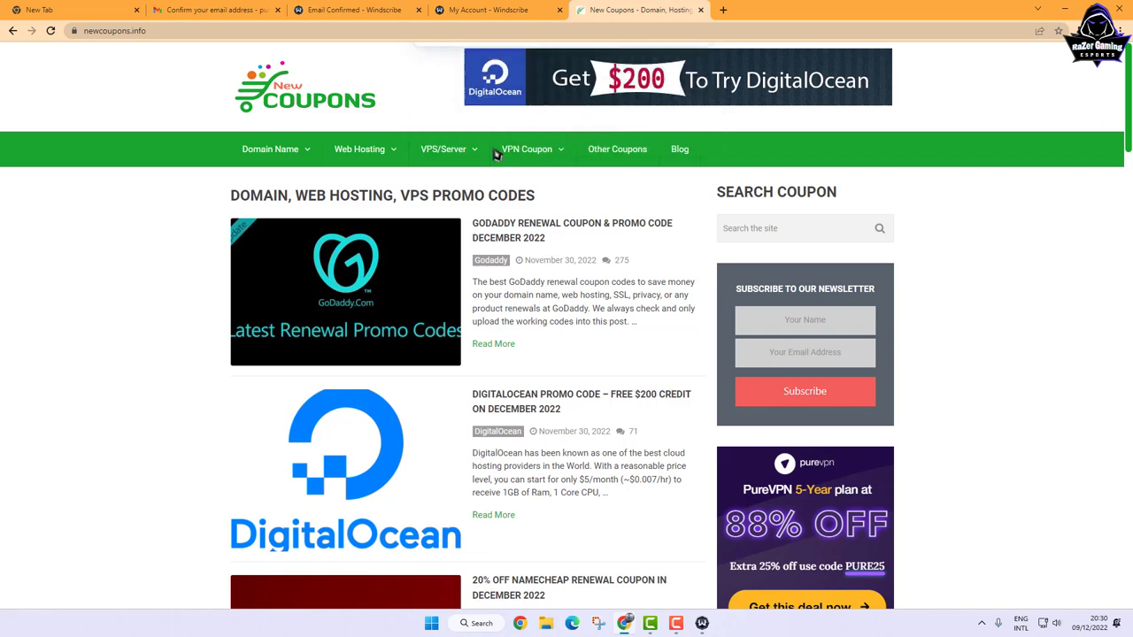
Step: Search the coupon site for "Windscribe" and open the article "Windscribe Promo Code – 90% OFF Voucher on December 2022"
mouse_move(527, 159)
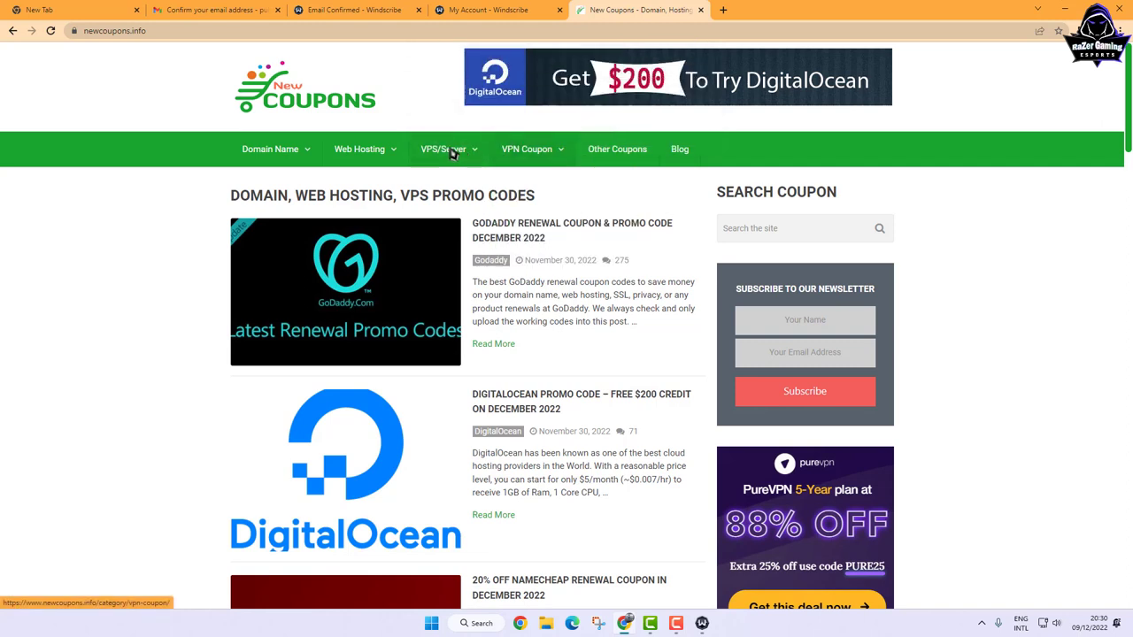
mouse_move(370, 155)
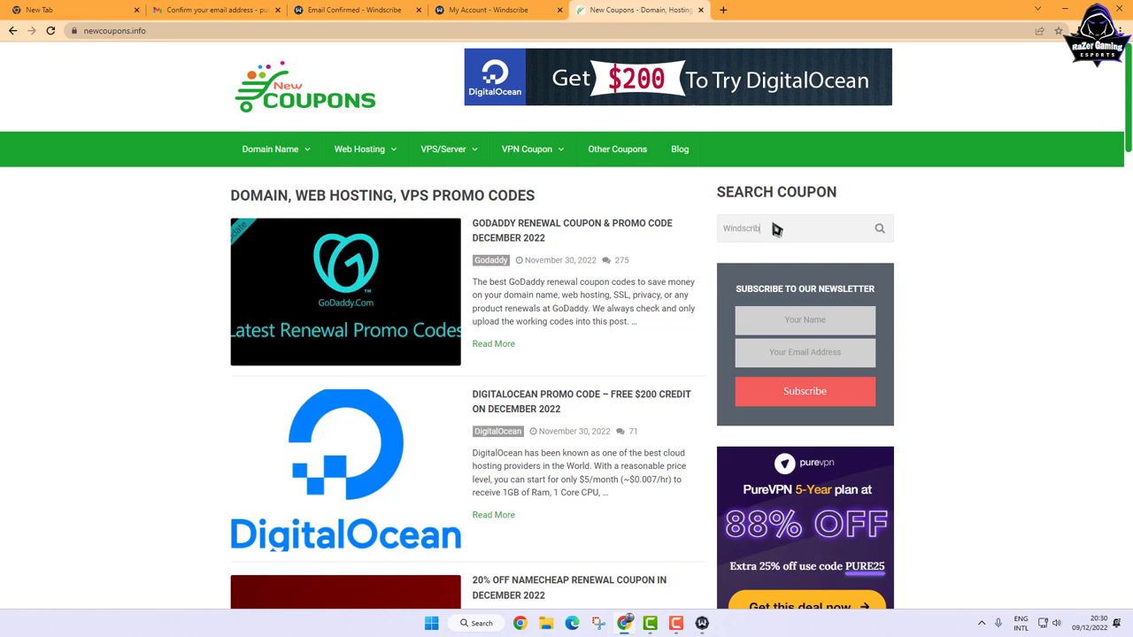
key(Return)
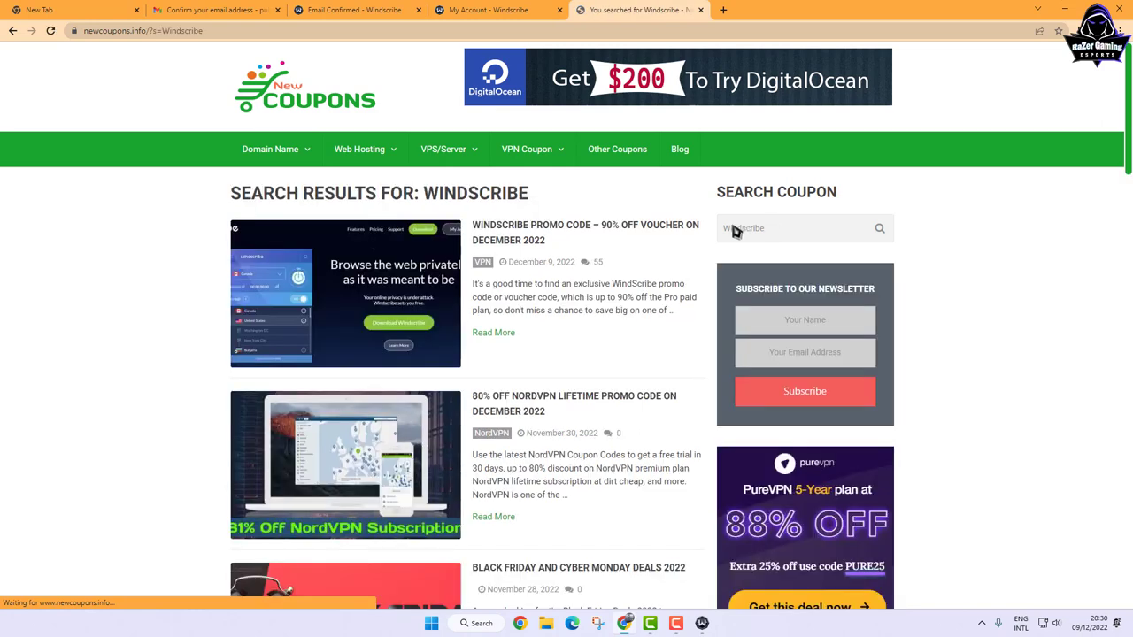
scroll(571, 321, down, 2)
scroll(521, 316, up, 2)
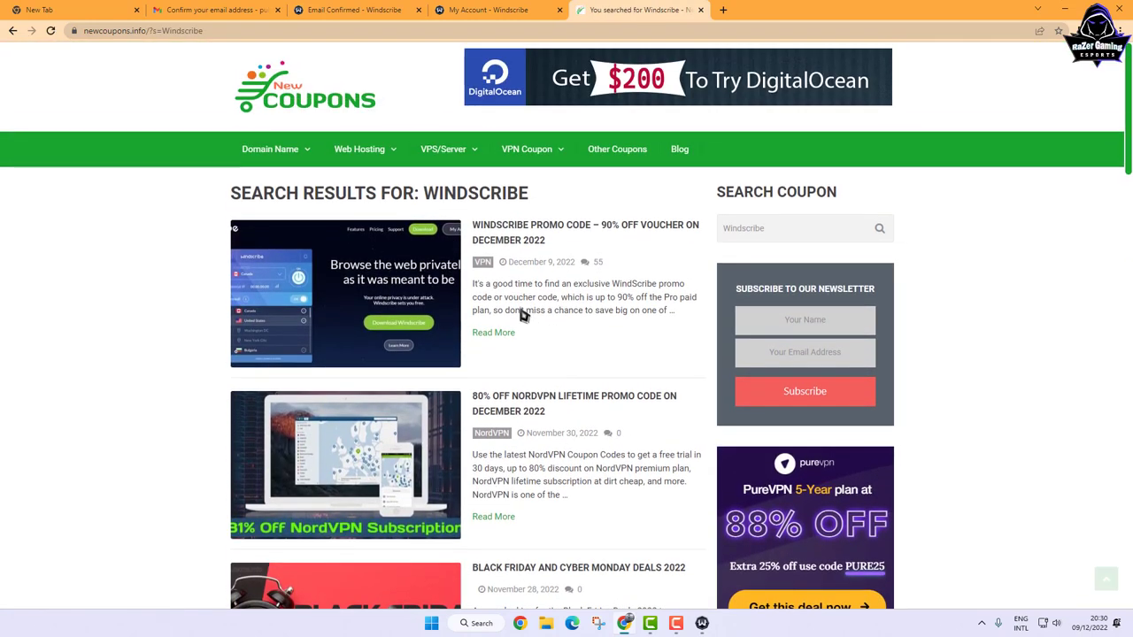
click(519, 242)
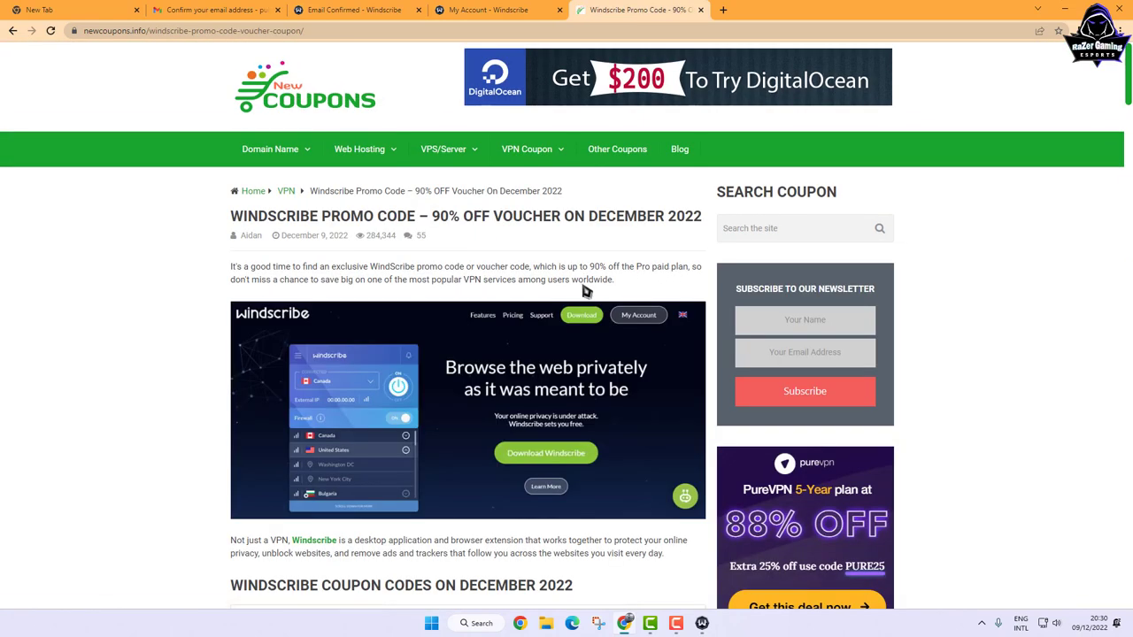
Step: Reveal and copy the coupon code of the "Windscribe 30GB Free For Life" offer
scroll(584, 293, down, 3)
scroll(566, 308, up, 3)
scroll(537, 334, down, 4)
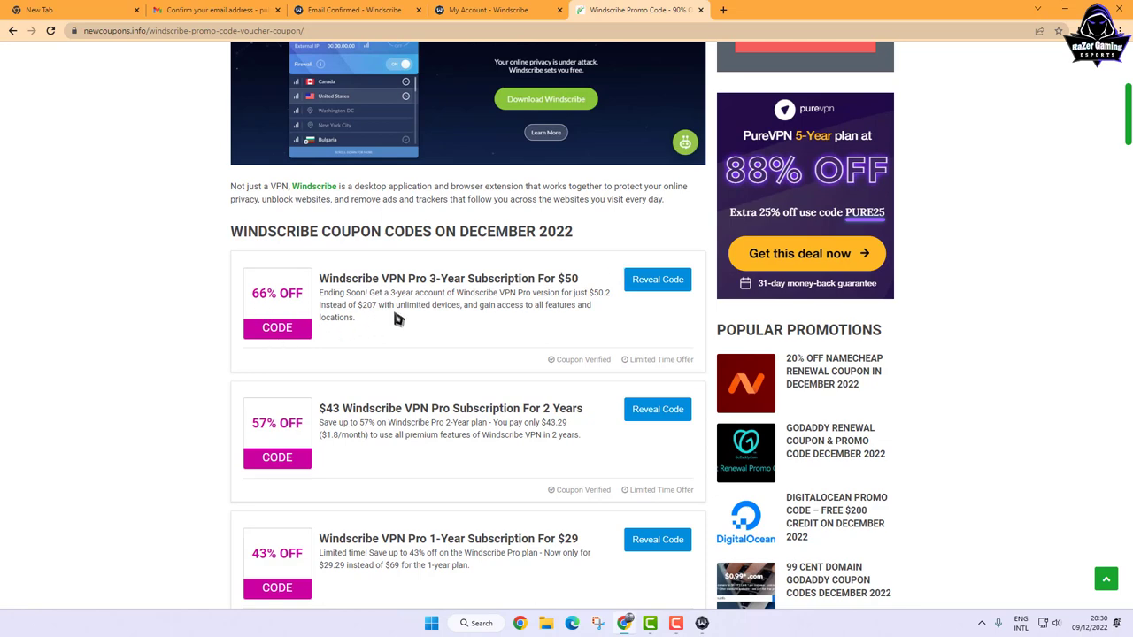
scroll(516, 325, down, 1)
scroll(516, 325, down, 2)
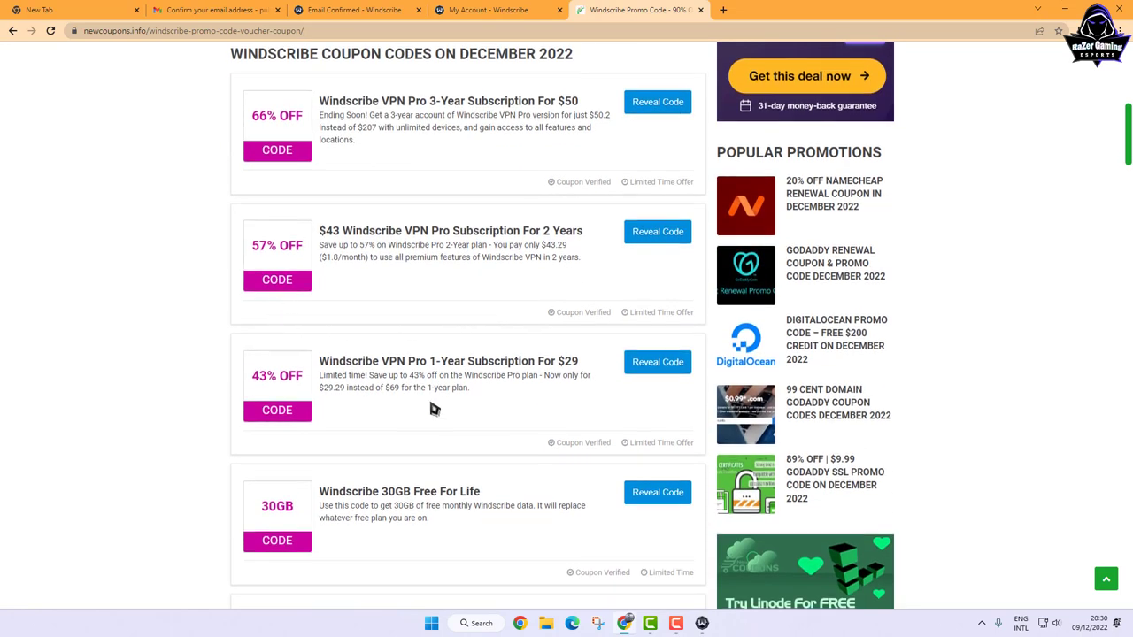
scroll(433, 407, down, 2)
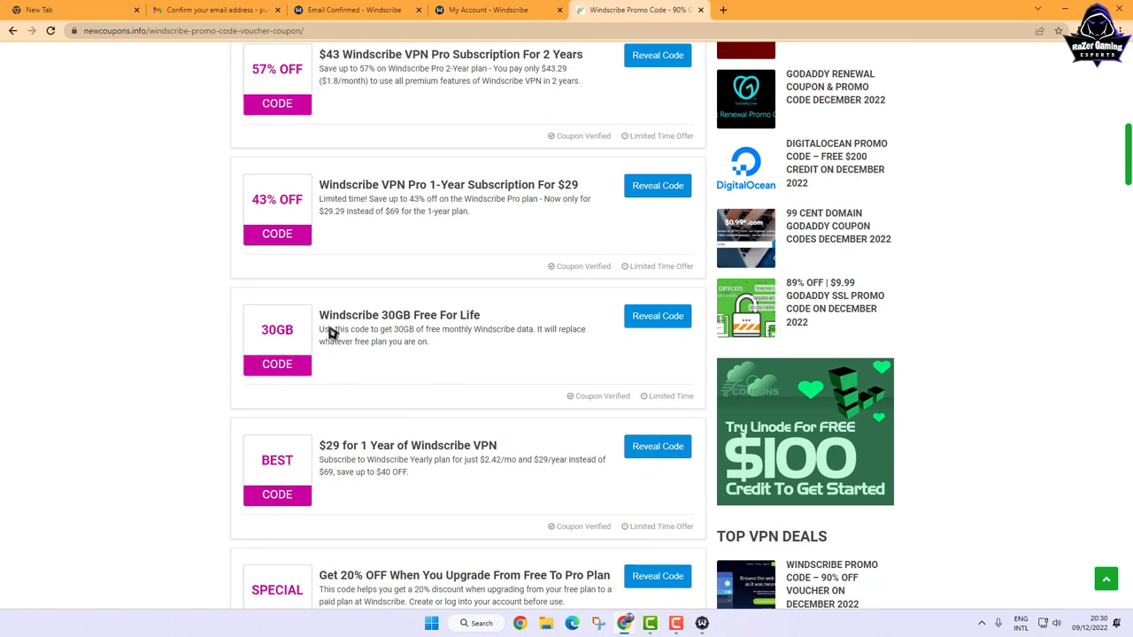
click(658, 326)
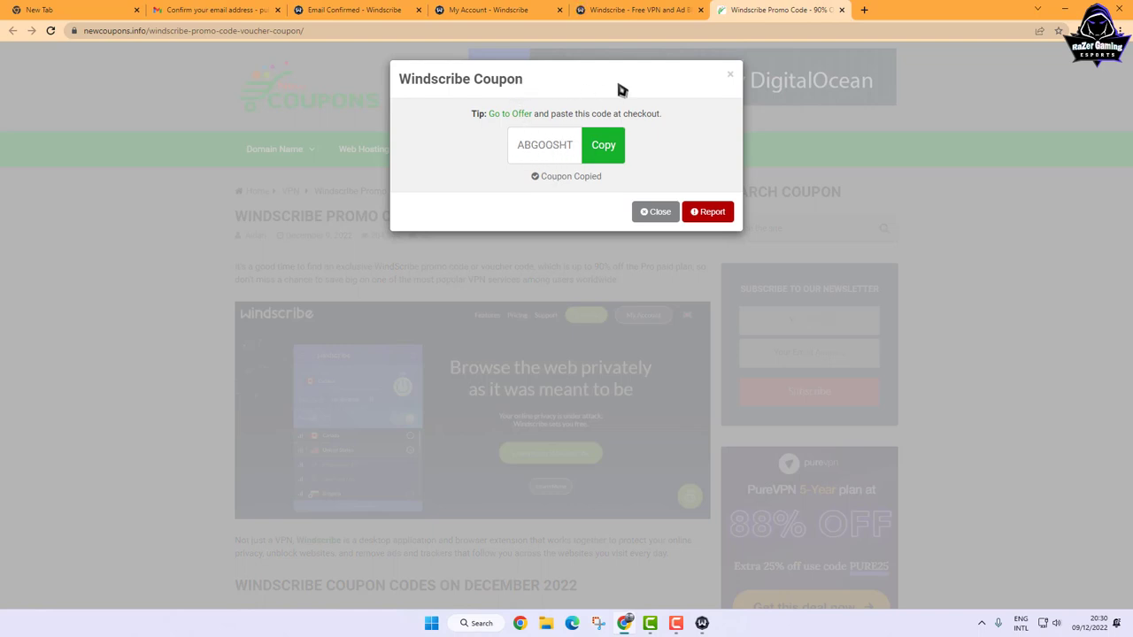
click(602, 149)
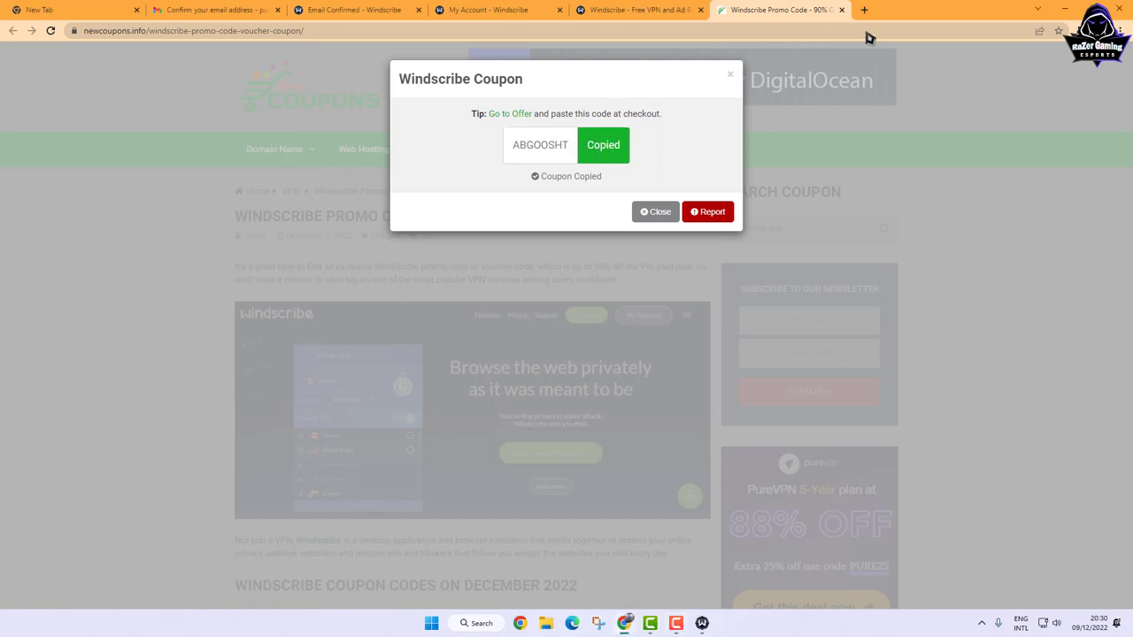
click(659, 12)
click(498, 13)
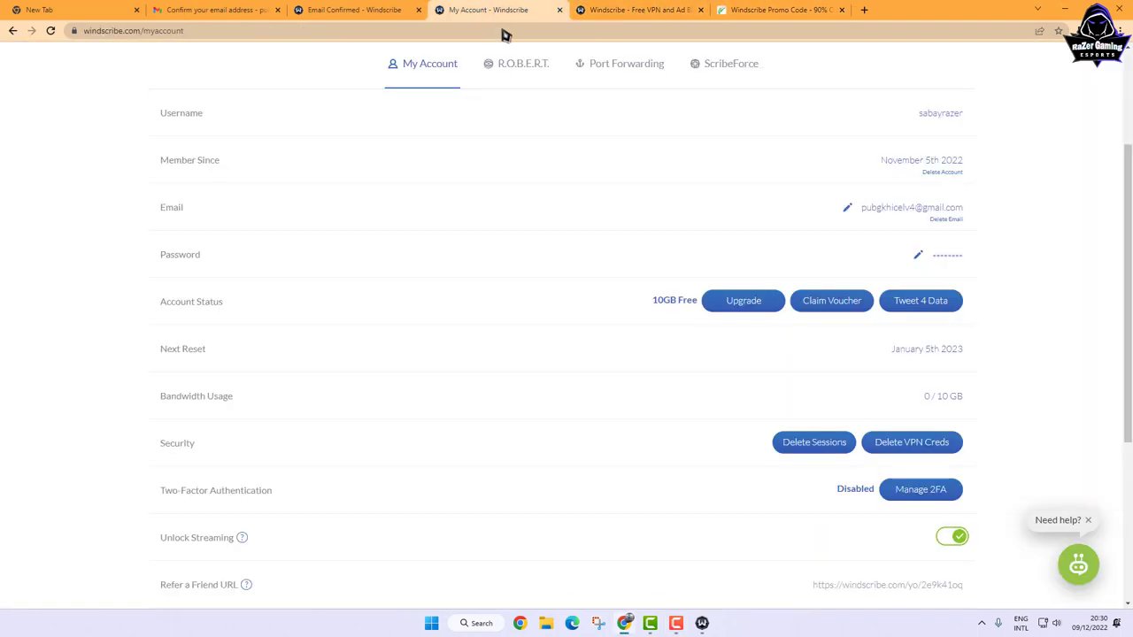
click(844, 314)
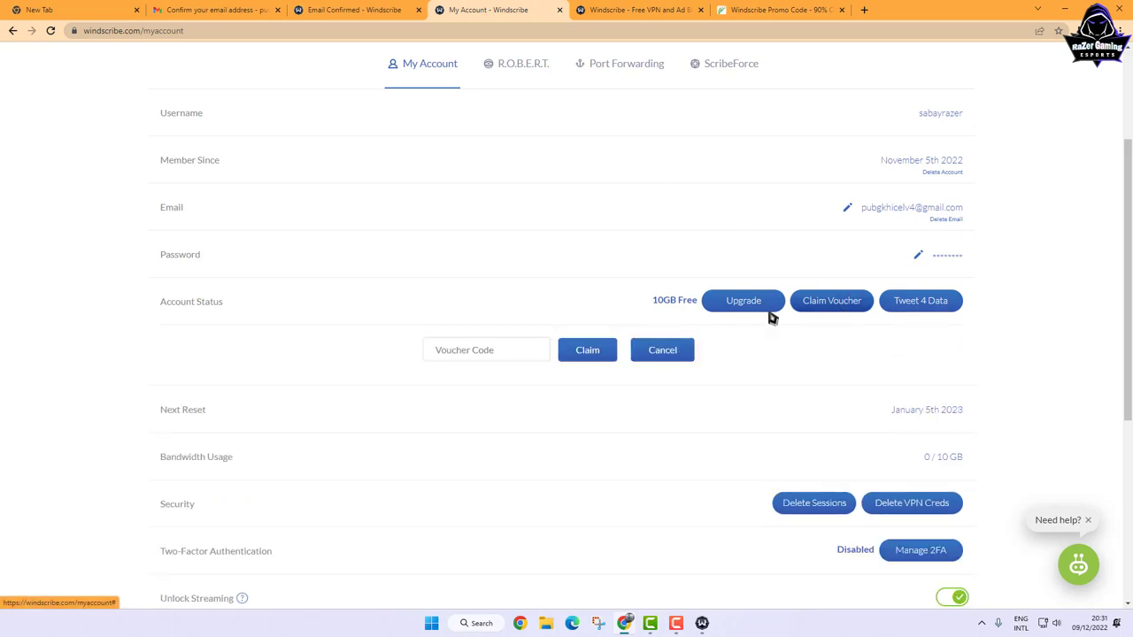
click(478, 354)
right_click(476, 353)
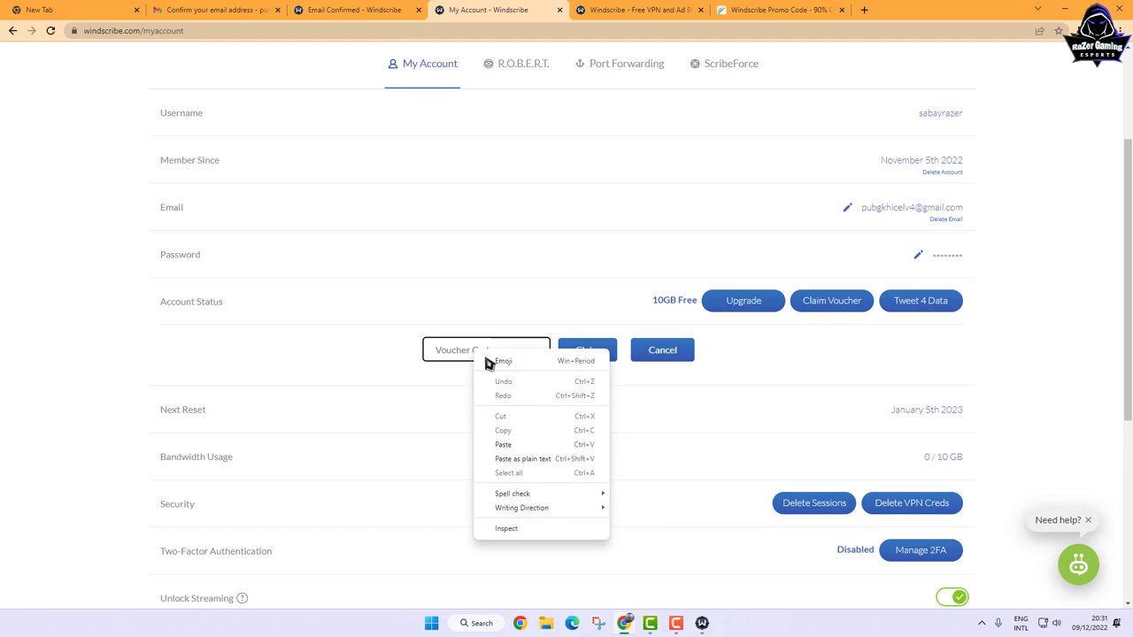
click(518, 446)
click(761, 12)
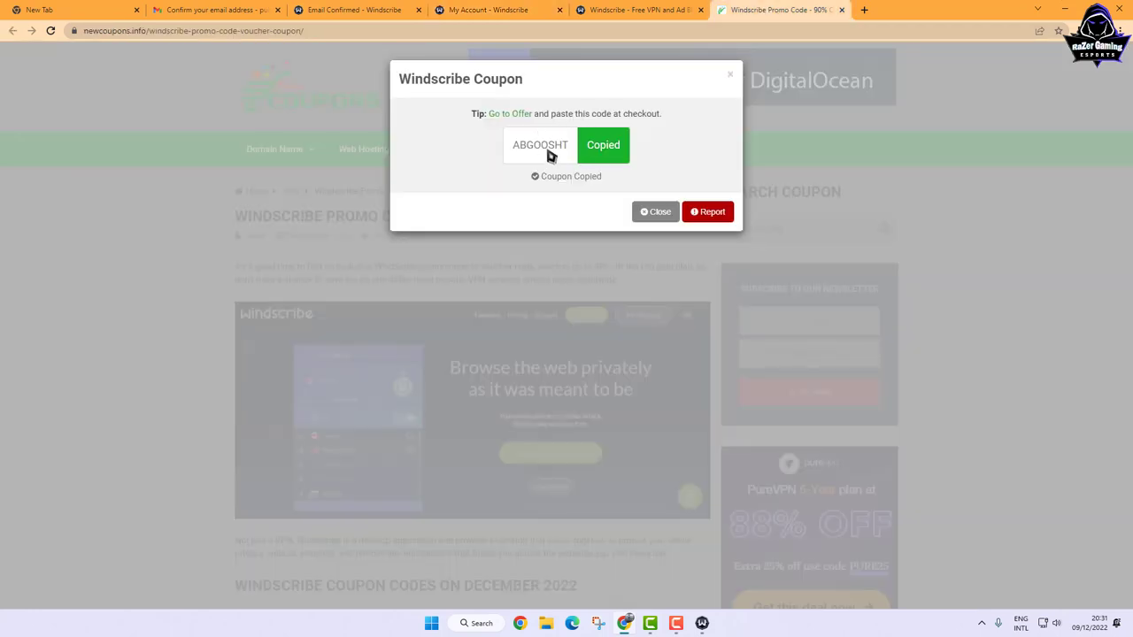
click(660, 10)
click(485, 9)
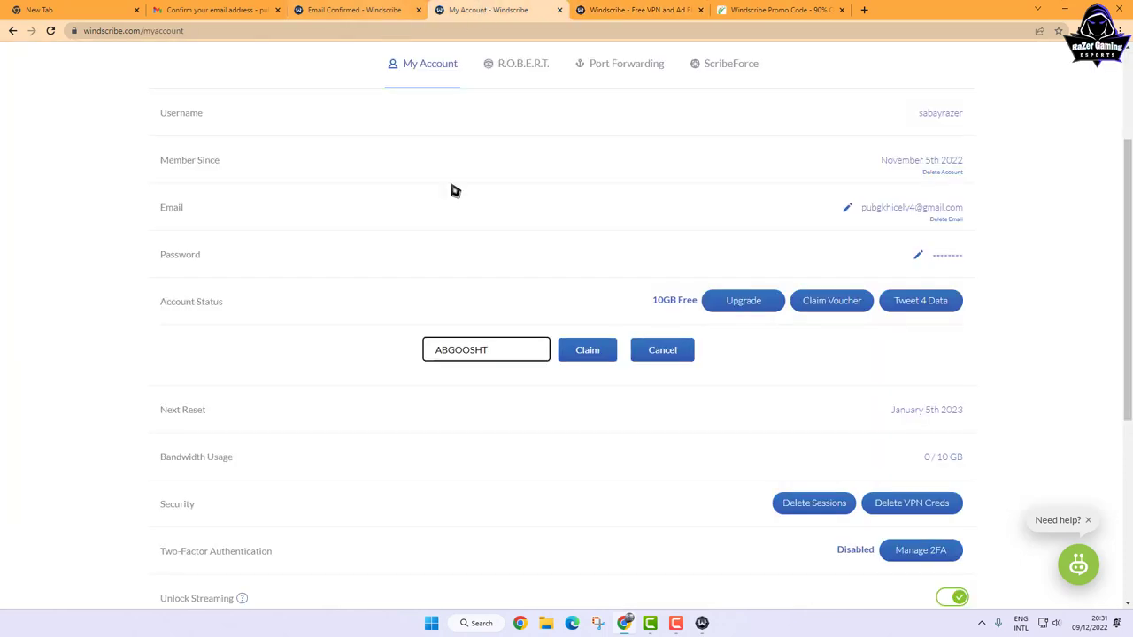
click(591, 352)
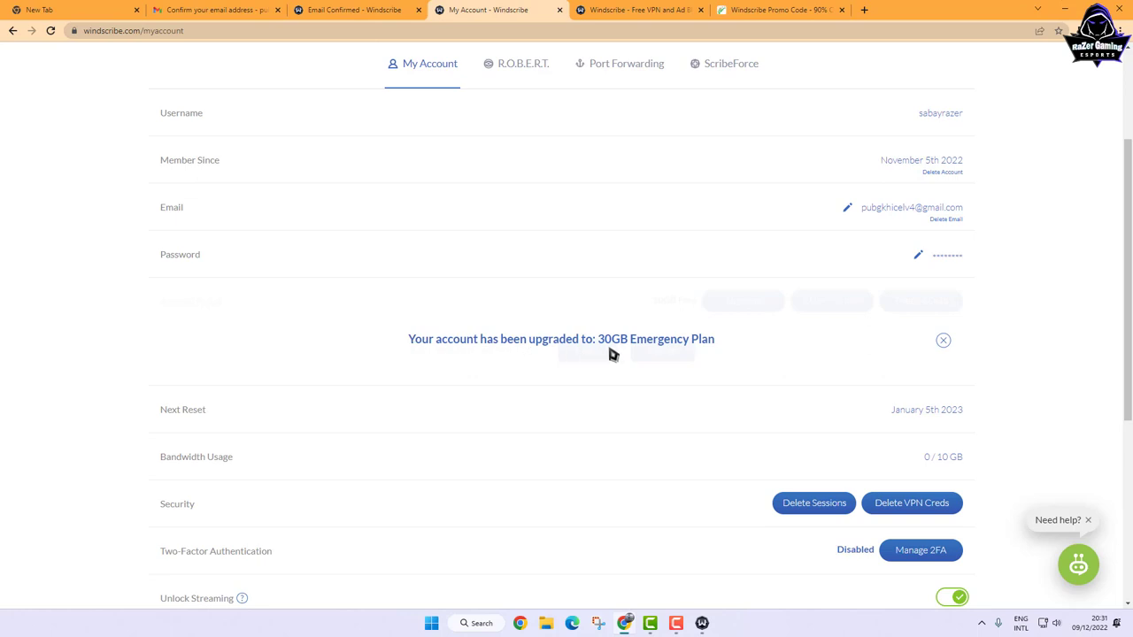
click(943, 342)
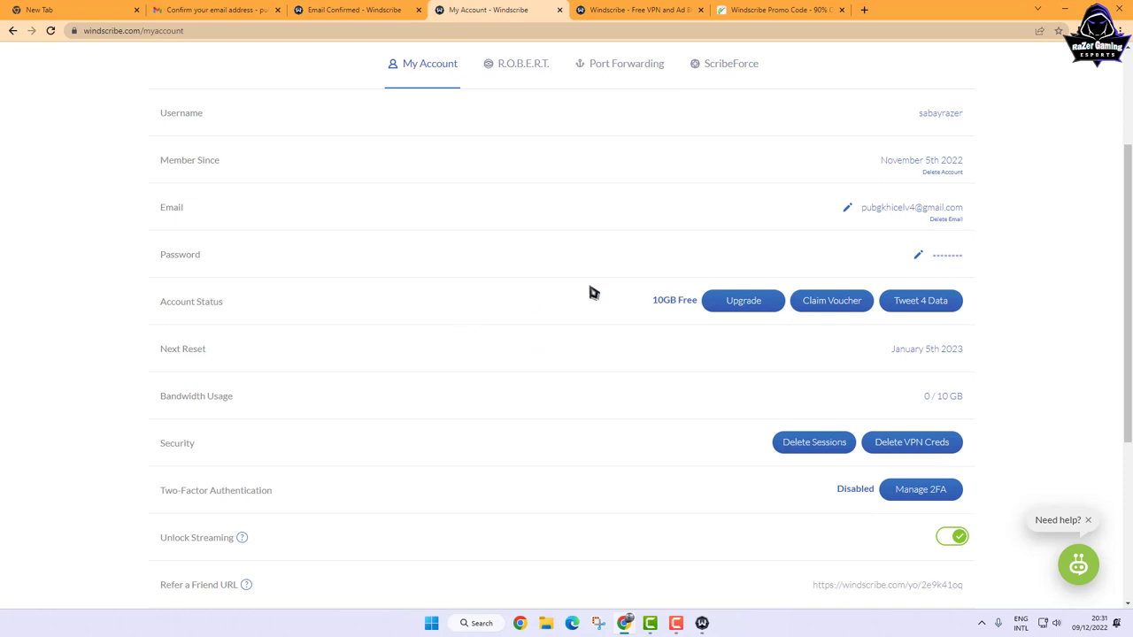
click(50, 31)
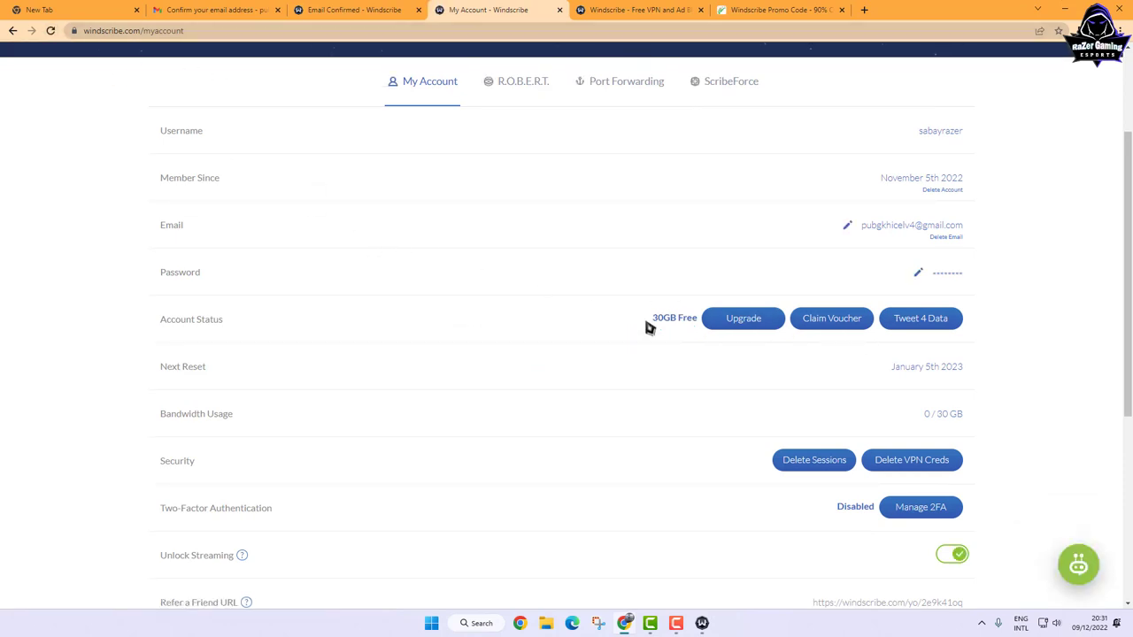
Step: Return to the coupon article, close the coupon dialog and copy the description text of the "Windscribe 30GB Free For Life" offer
click(766, 15)
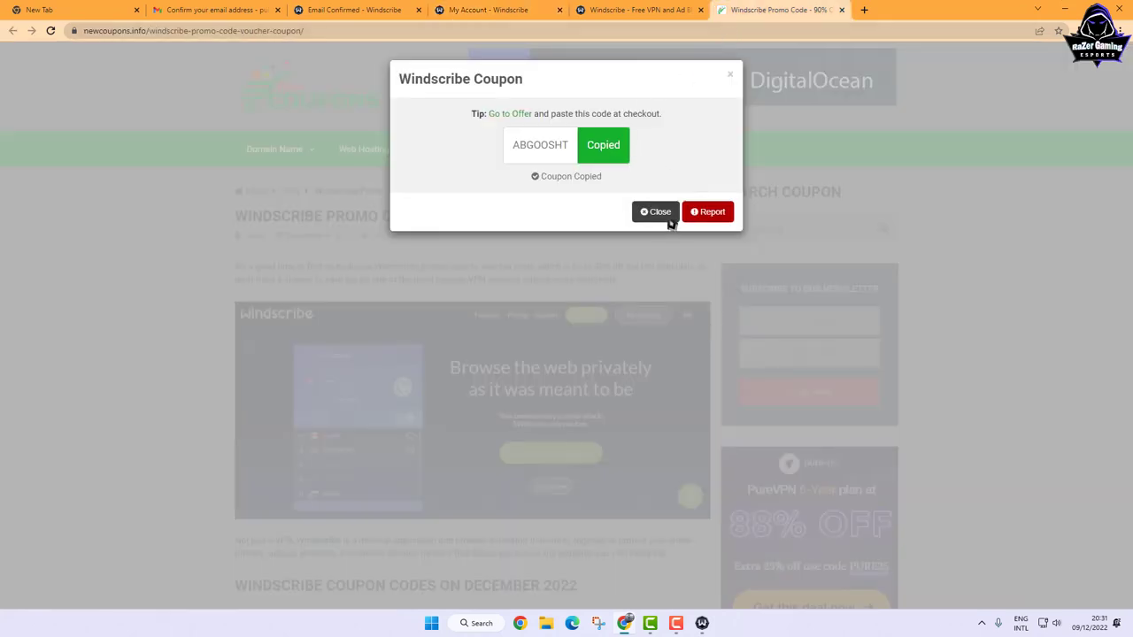
scroll(580, 290, down, 1)
click(580, 290)
scroll(576, 311, down, 5)
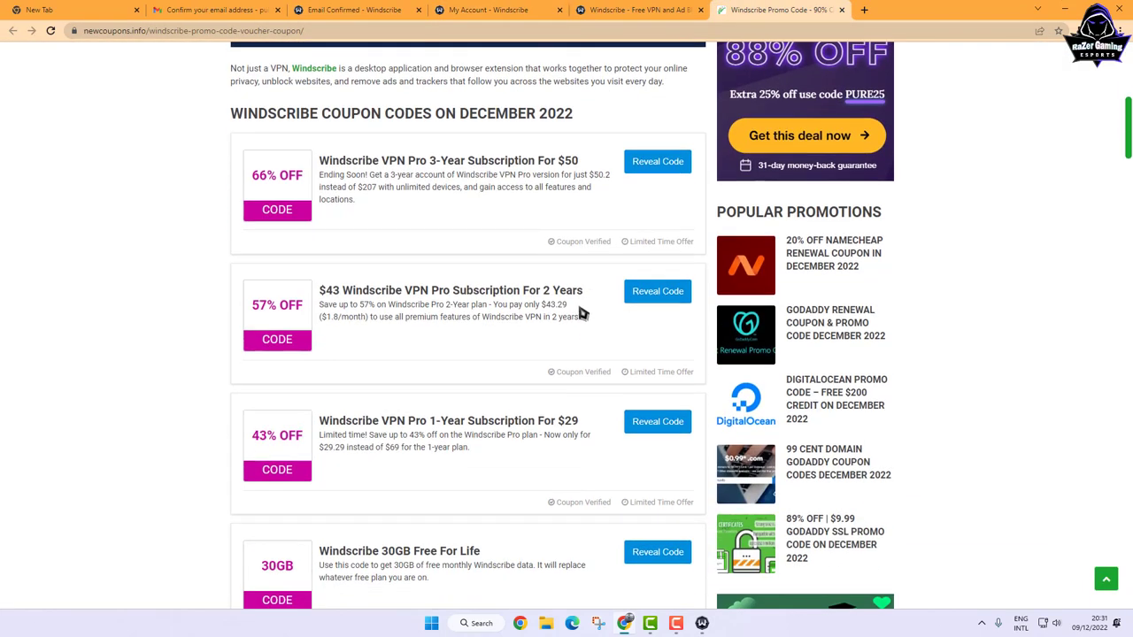
scroll(584, 312, down, 2)
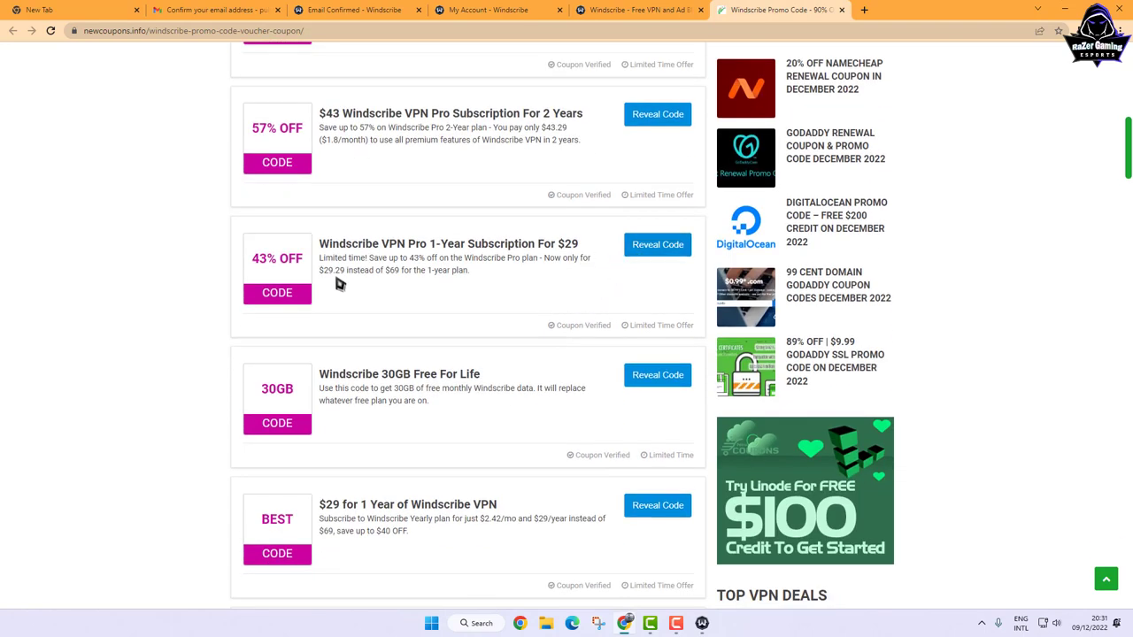
scroll(361, 390, down, 1)
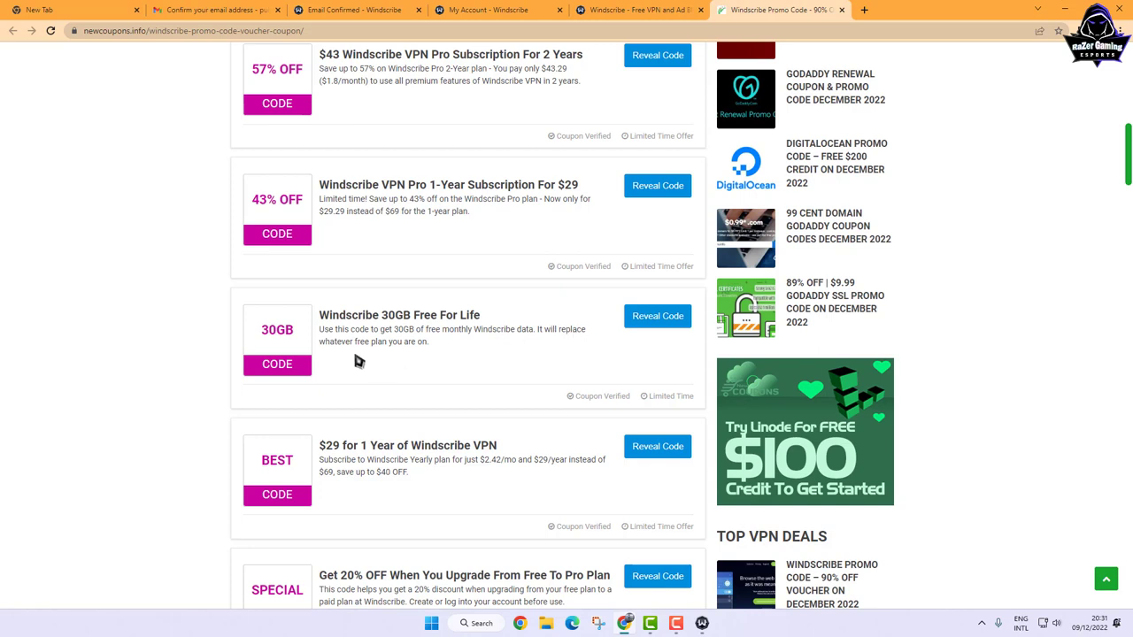
drag(426, 347, 322, 333)
key(ctrl+c)
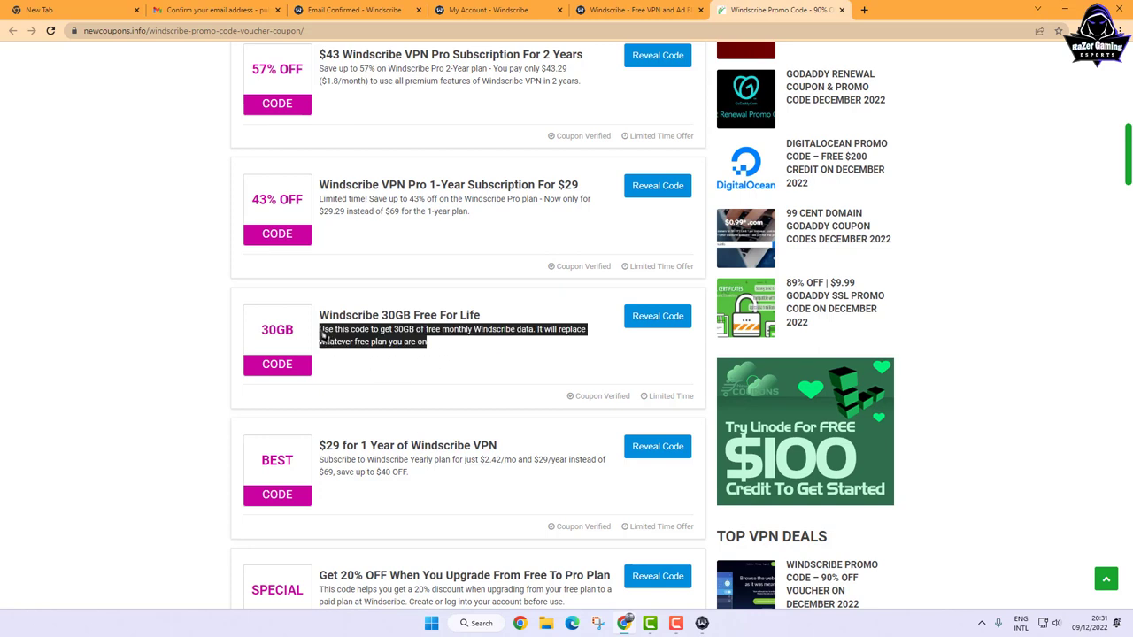
right_click(345, 334)
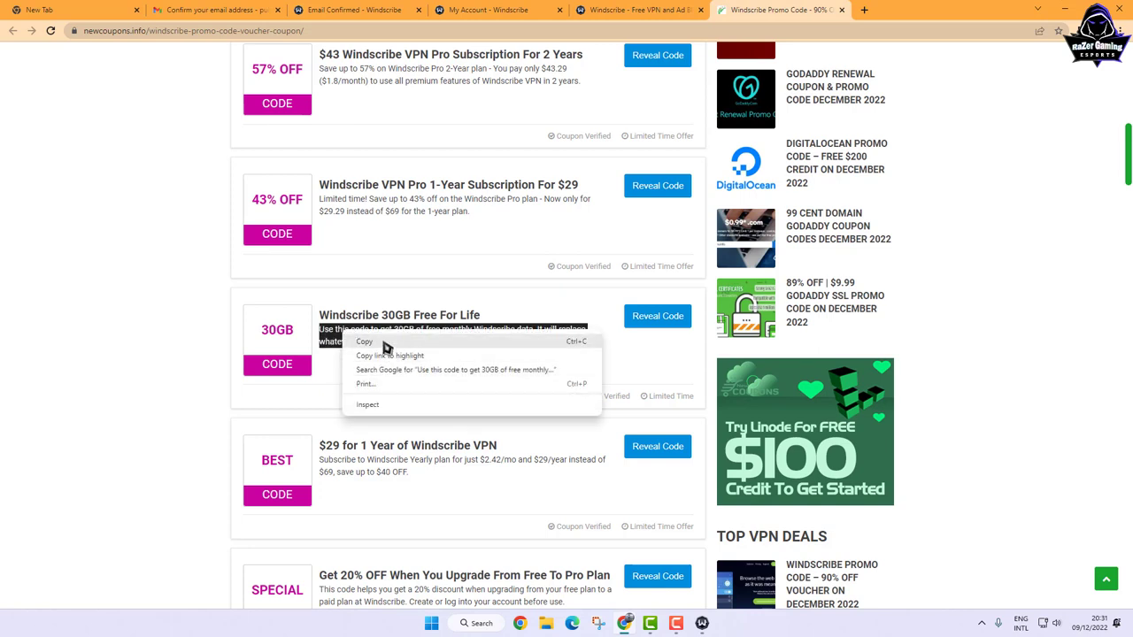
click(387, 343)
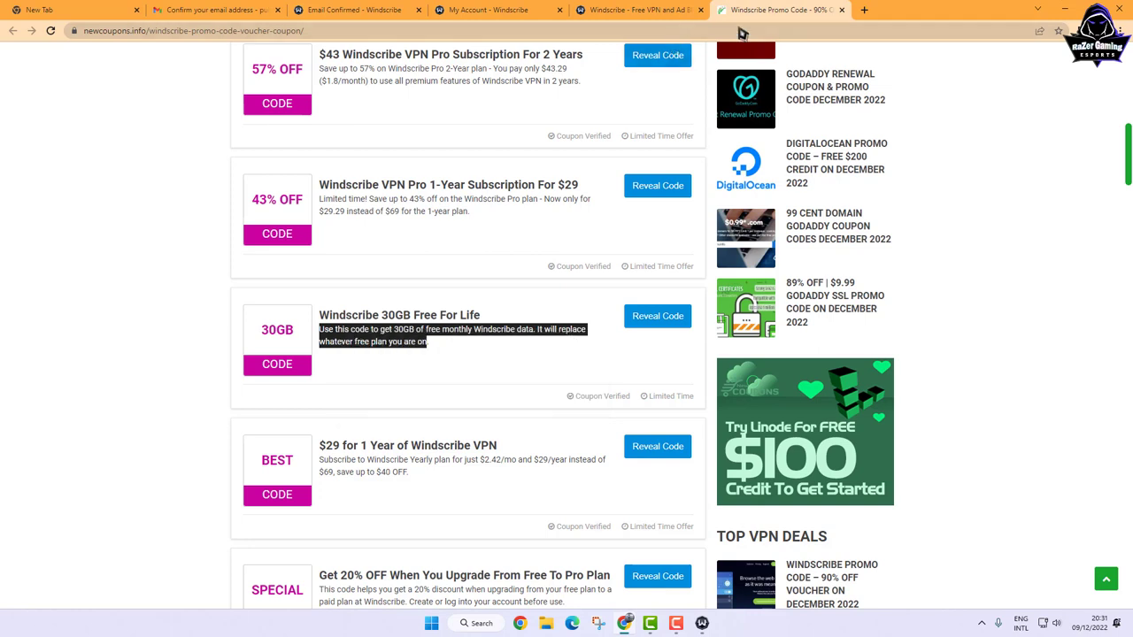
Step: Search Google for "google translate" in a new browser tab
click(865, 10)
click(501, 236)
text(g)
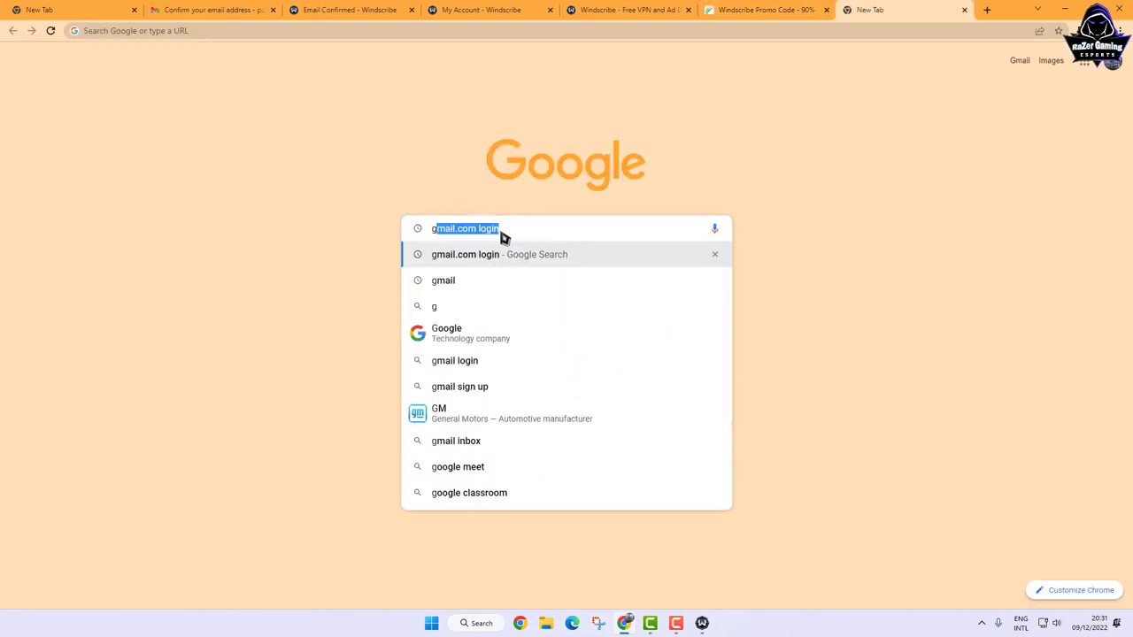
text(oogle)
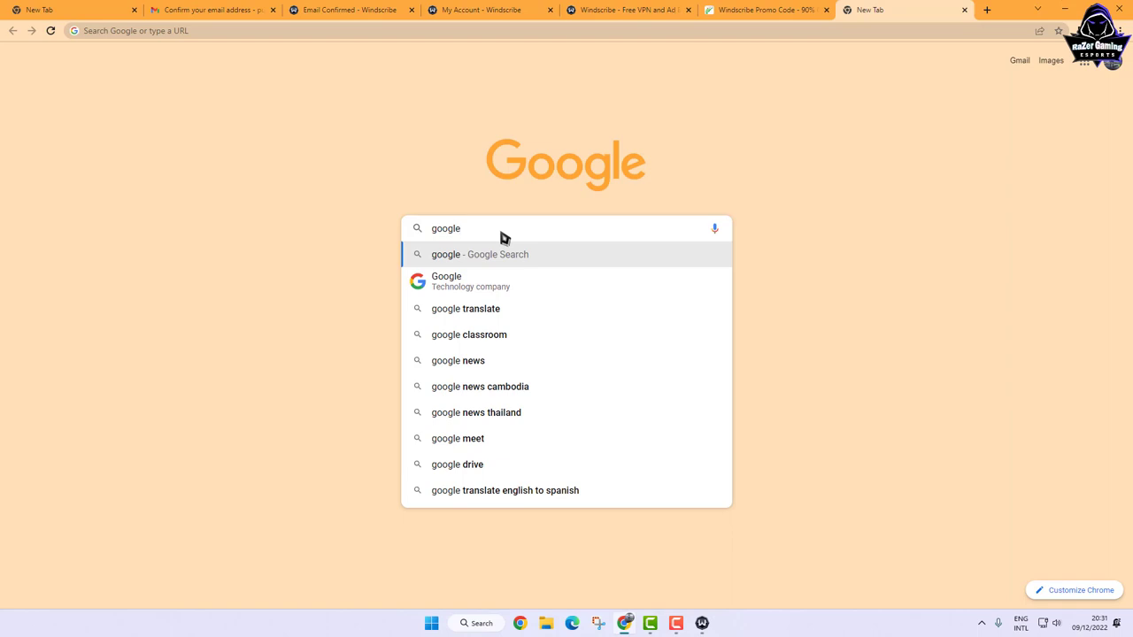
click(497, 308)
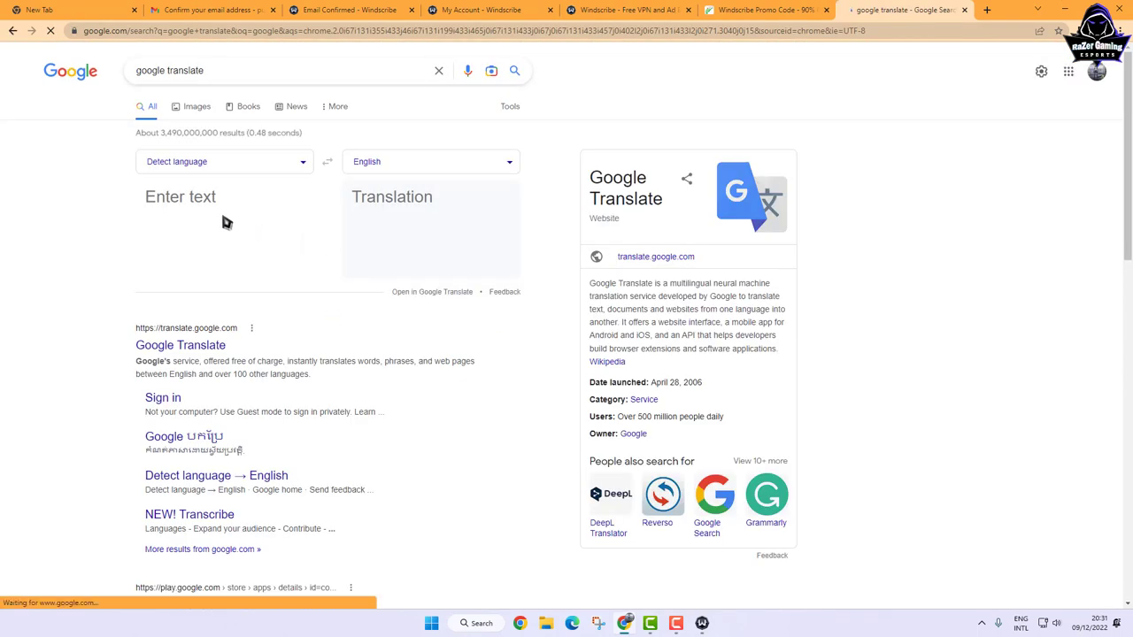
Step: Paste the copied offer description into the translator and translate it into Khmer
click(226, 223)
key(ctrl+v)
click(465, 161)
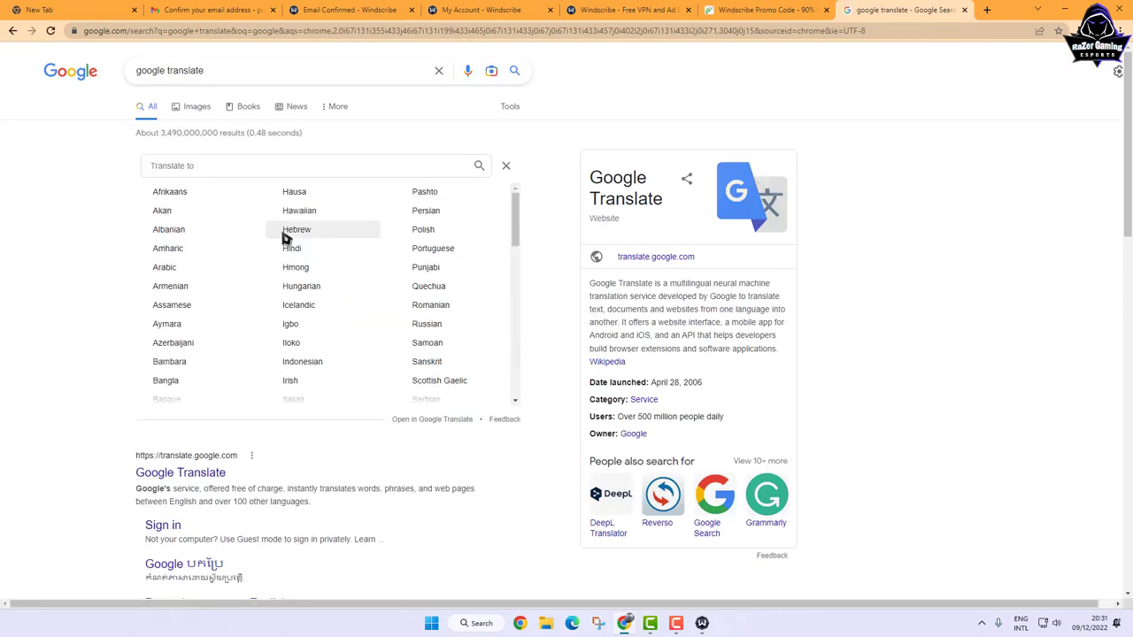
text(khmer)
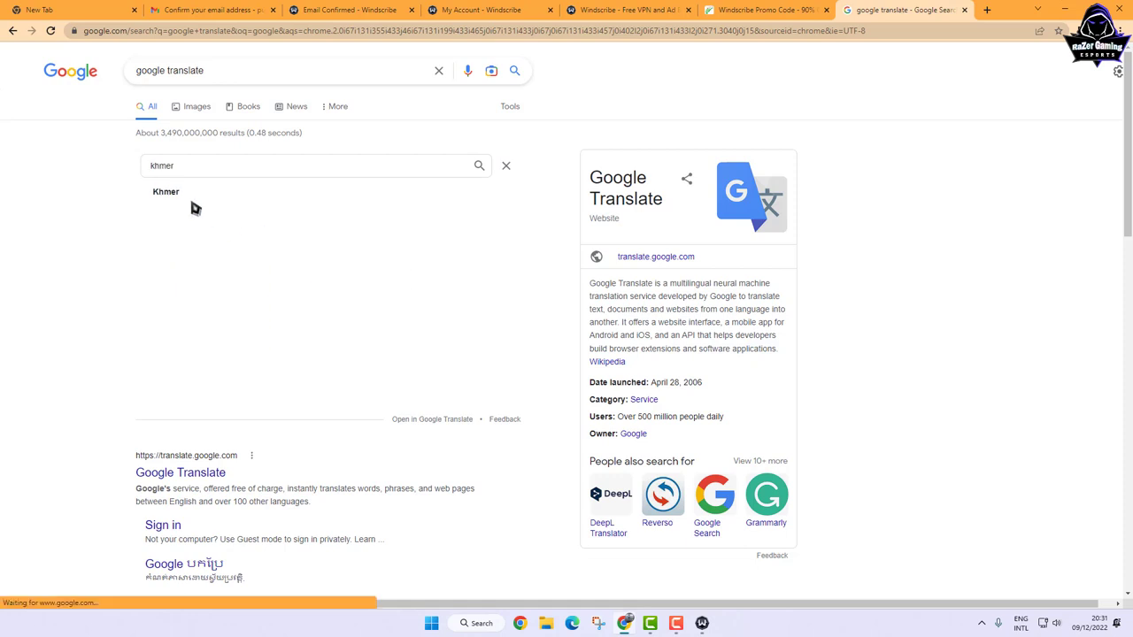
click(192, 204)
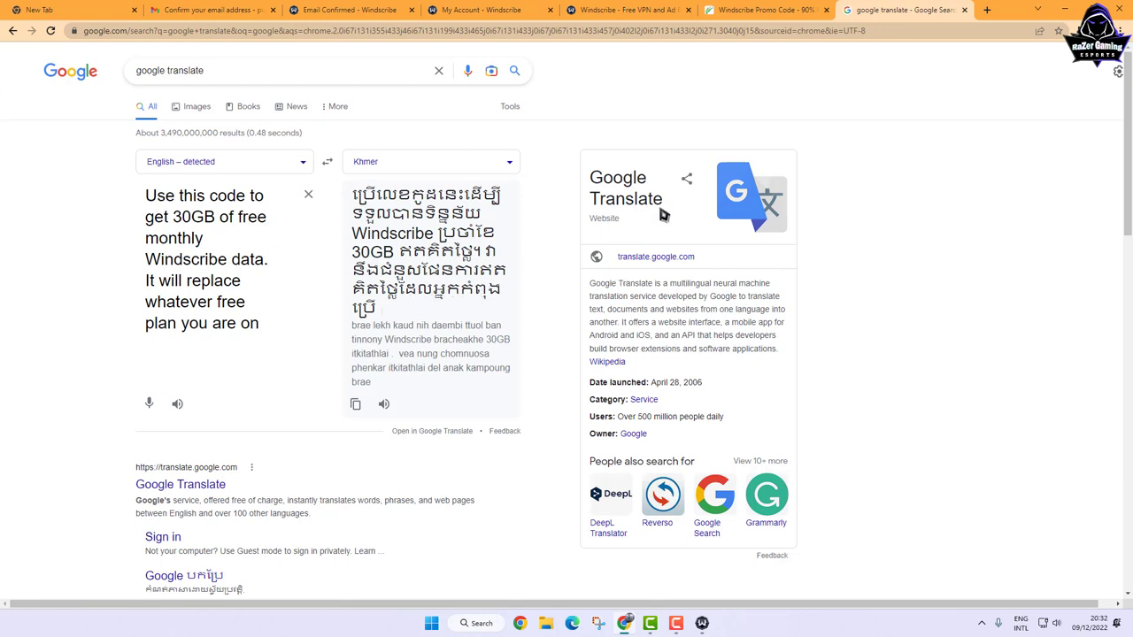
Step: Return to the Windscribe account overview and review the account status and bandwidth usage
click(791, 15)
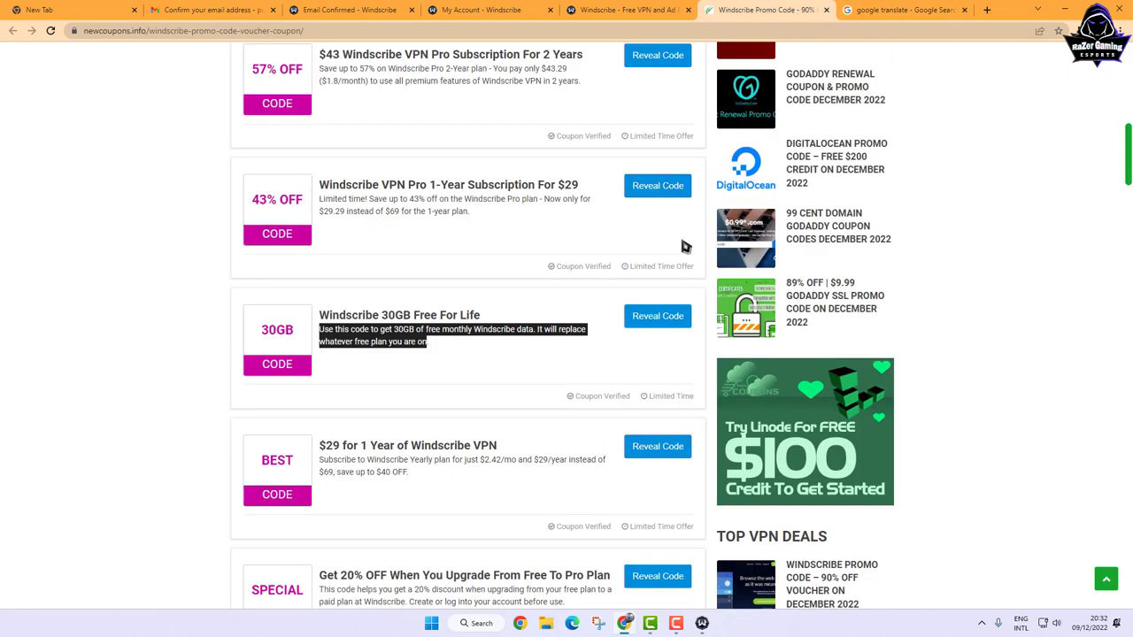
click(630, 13)
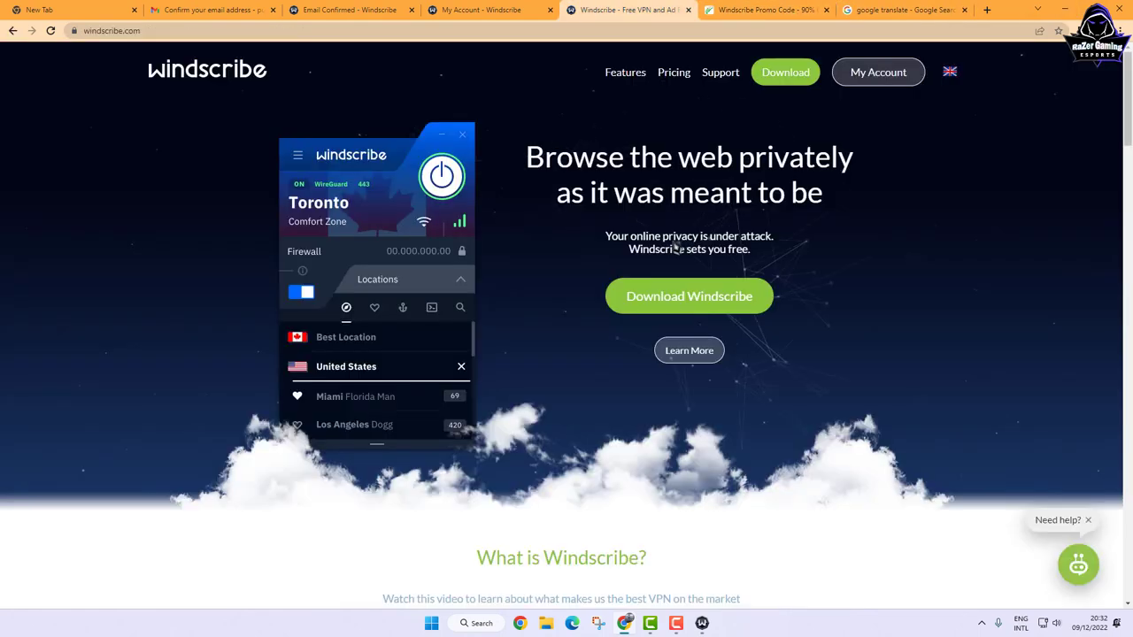
click(486, 12)
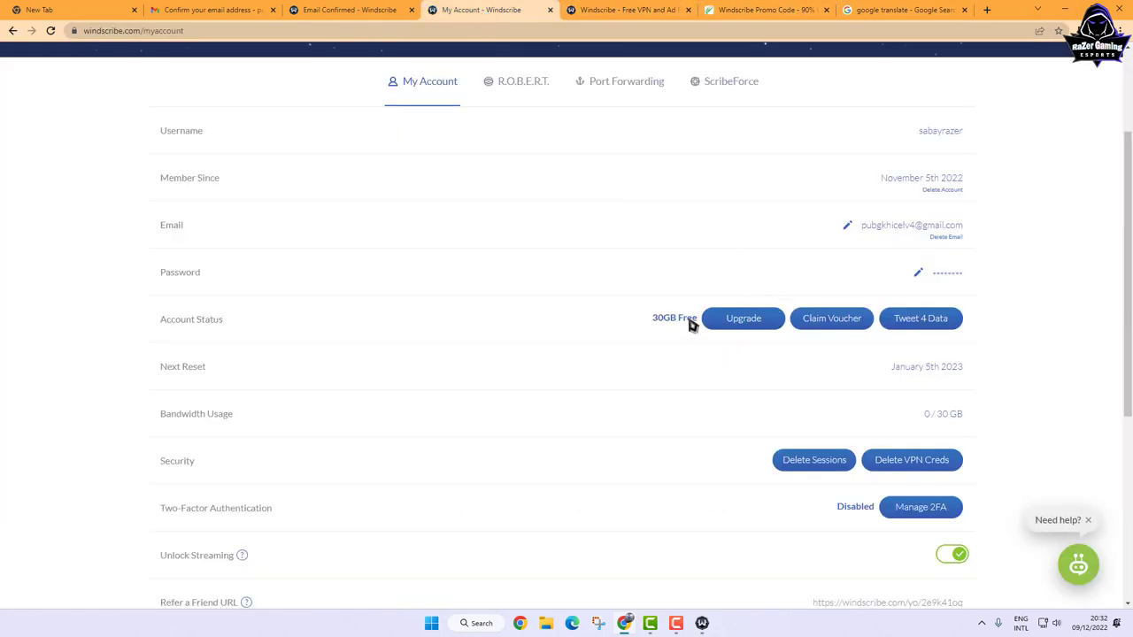
scroll(762, 321, up, 2)
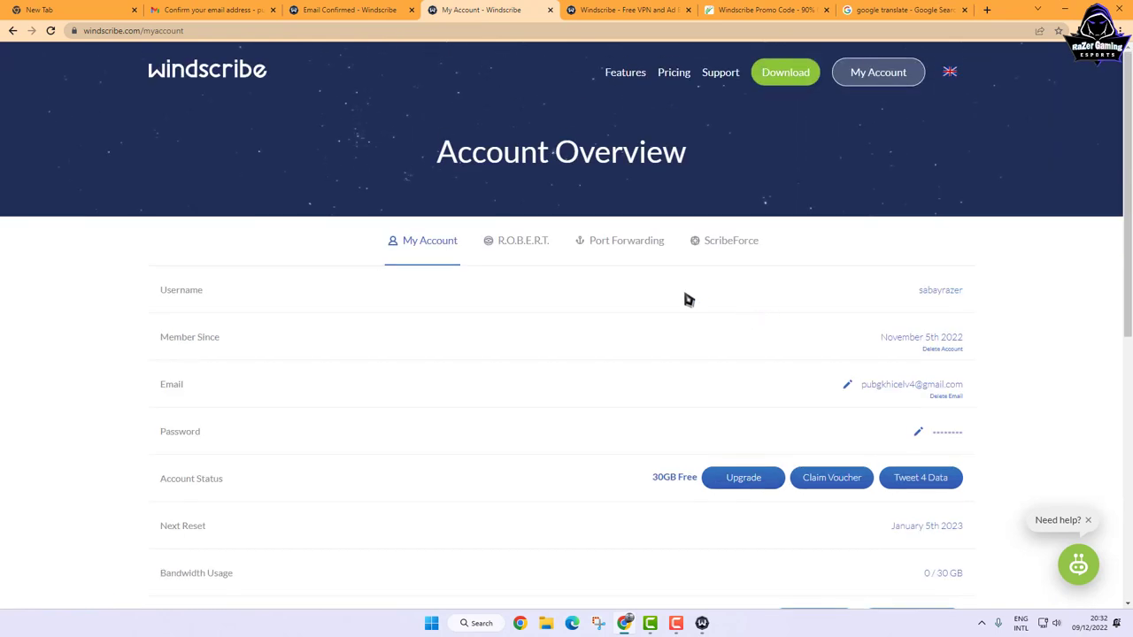
scroll(697, 318, down, 2)
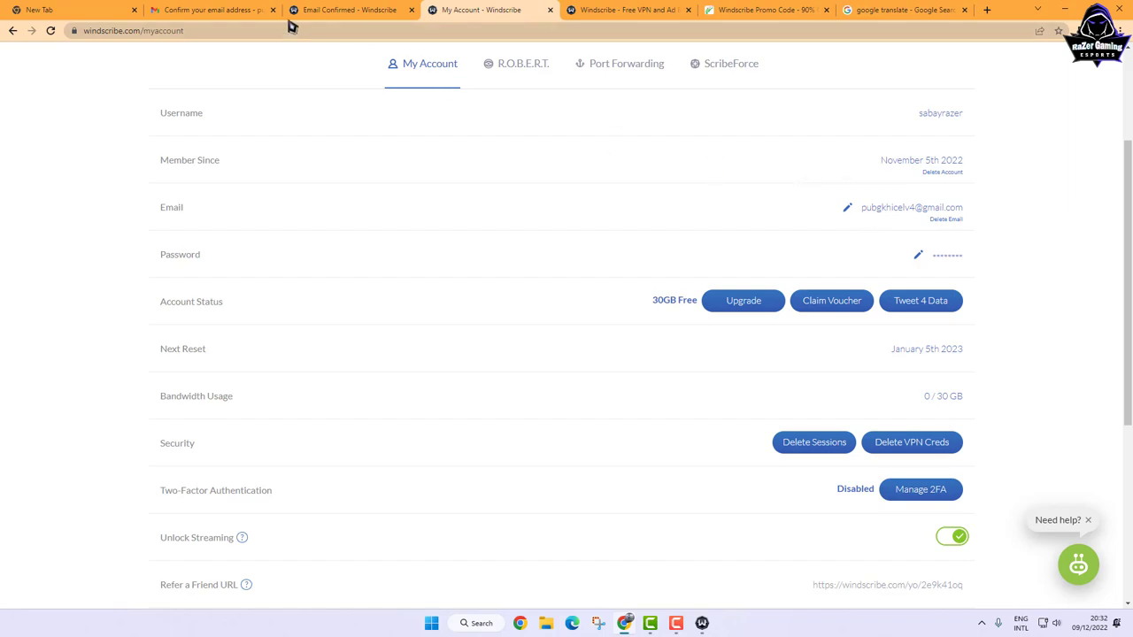
Step: Revisit the Gmail inbox and the Windscribe coupon article, ending on the account status in the Windscribe account overview
click(186, 11)
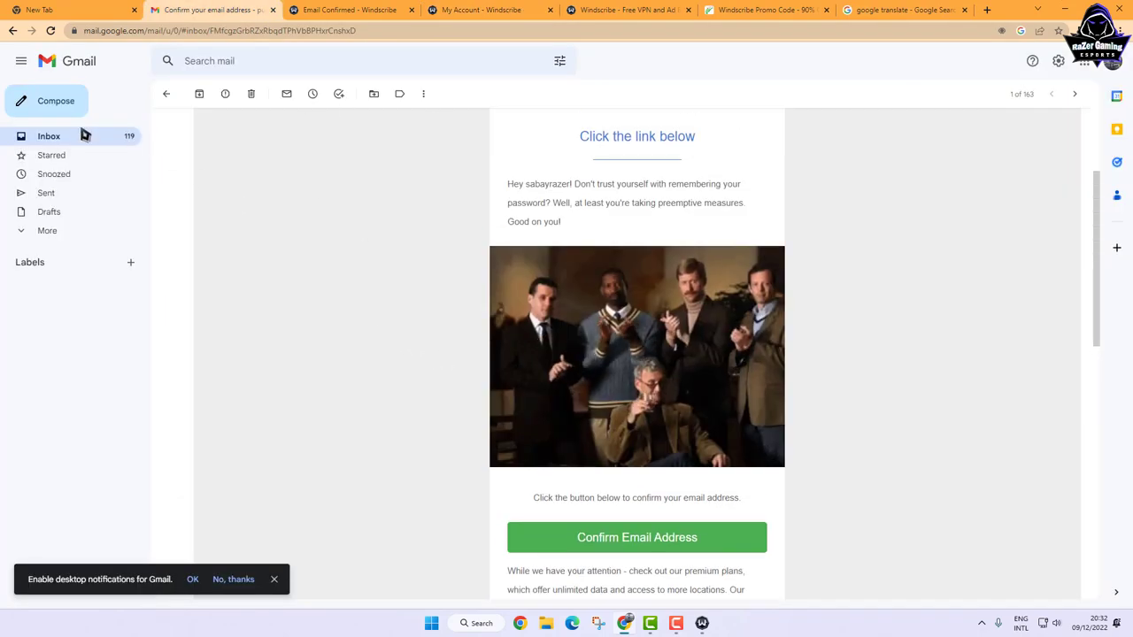
click(83, 134)
click(775, 16)
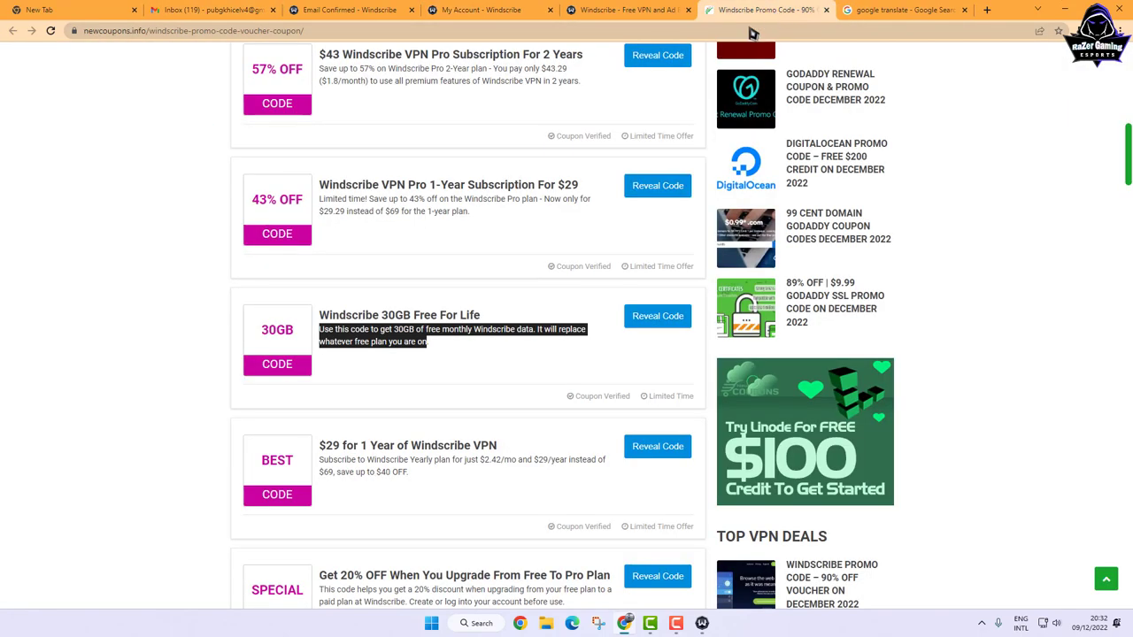
scroll(443, 116, up, 3)
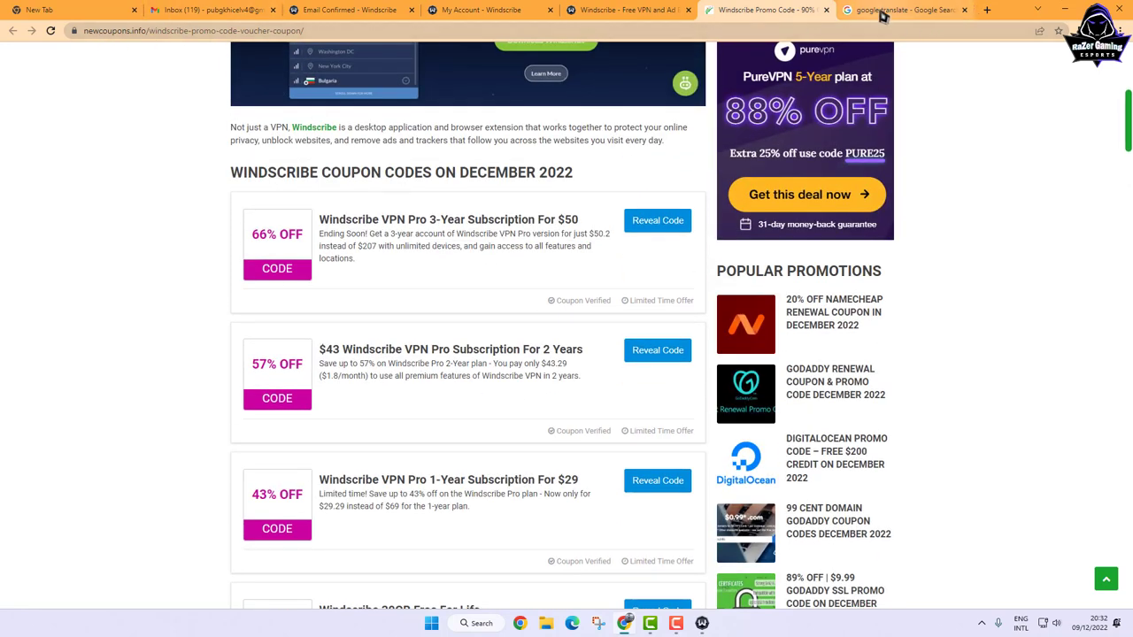
click(627, 12)
click(481, 11)
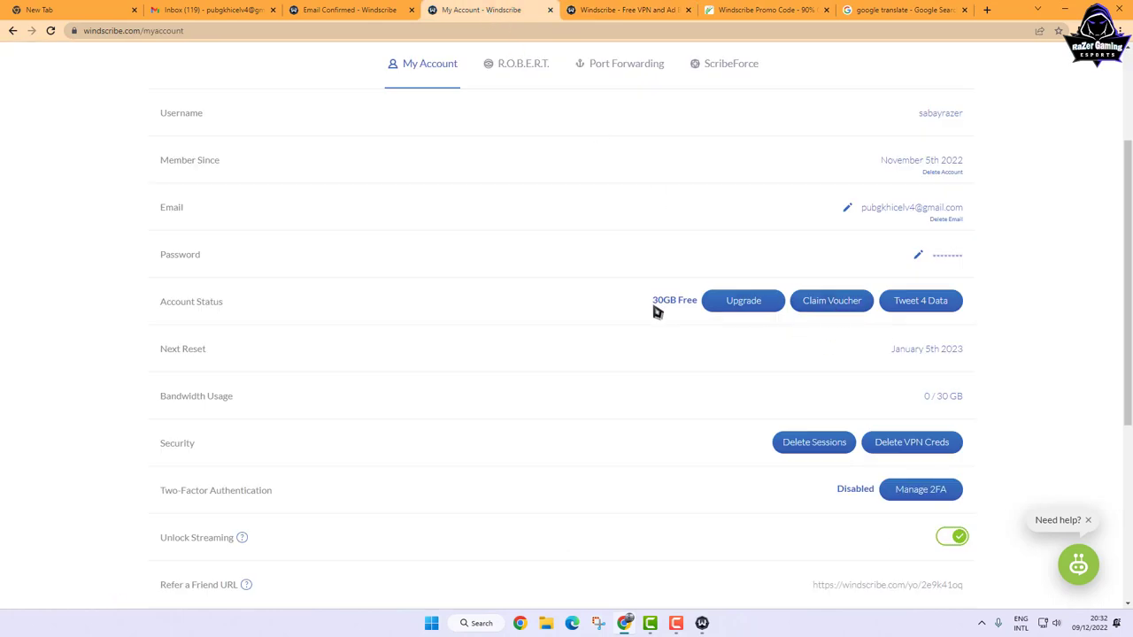
Step: Minimize the browser and check the data allowance in the Windscribe desktop app, opening and closing its News Feed
click(1065, 10)
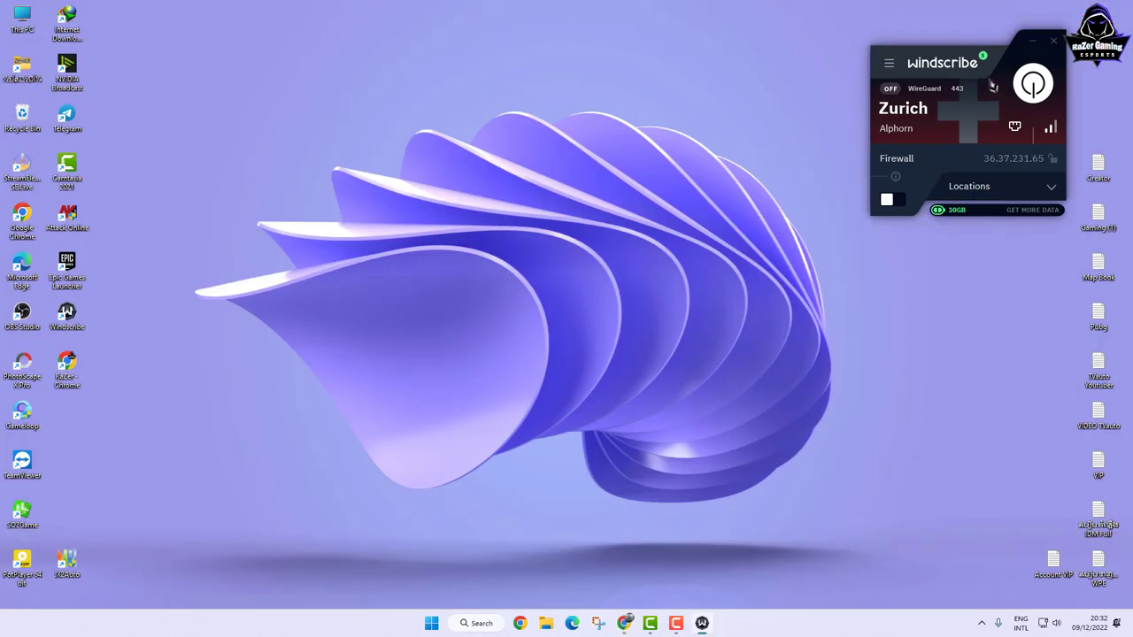
click(933, 66)
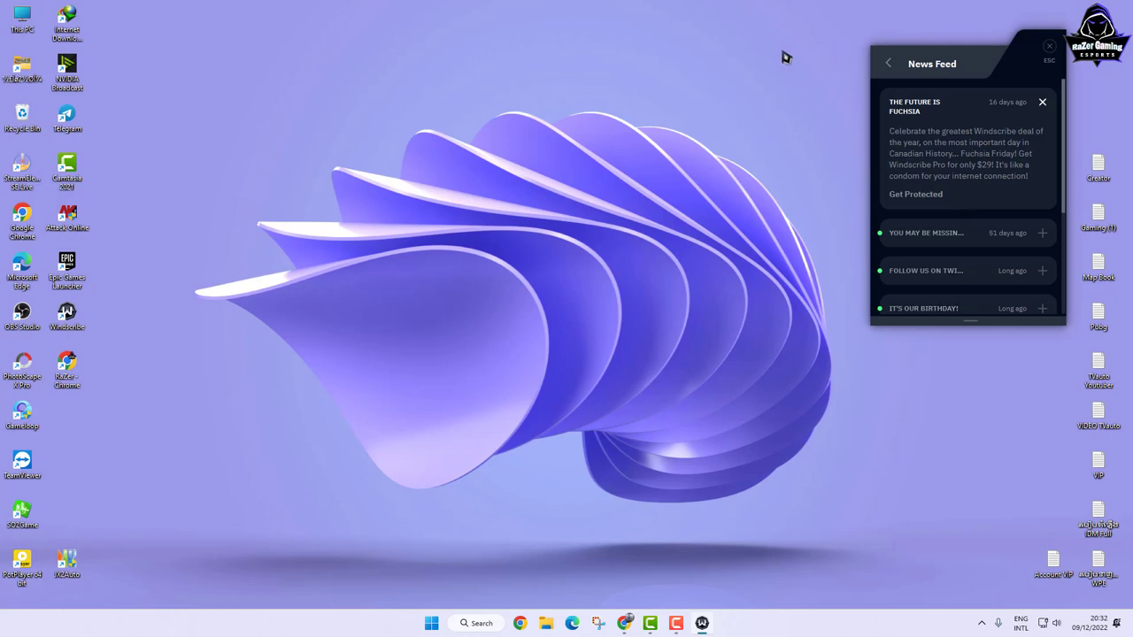
click(890, 67)
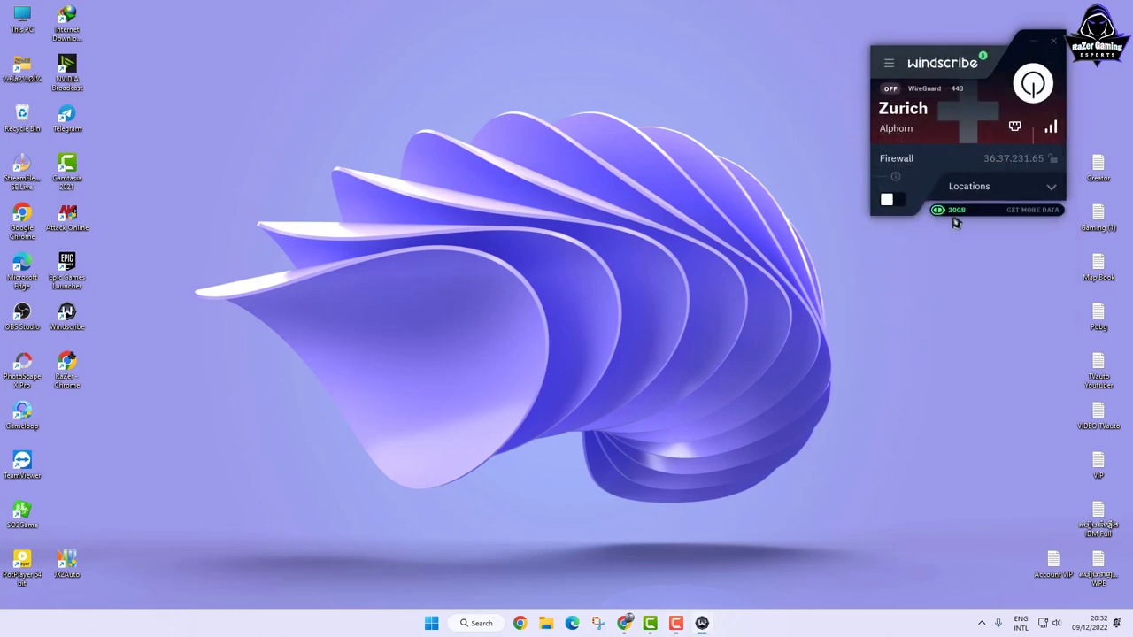